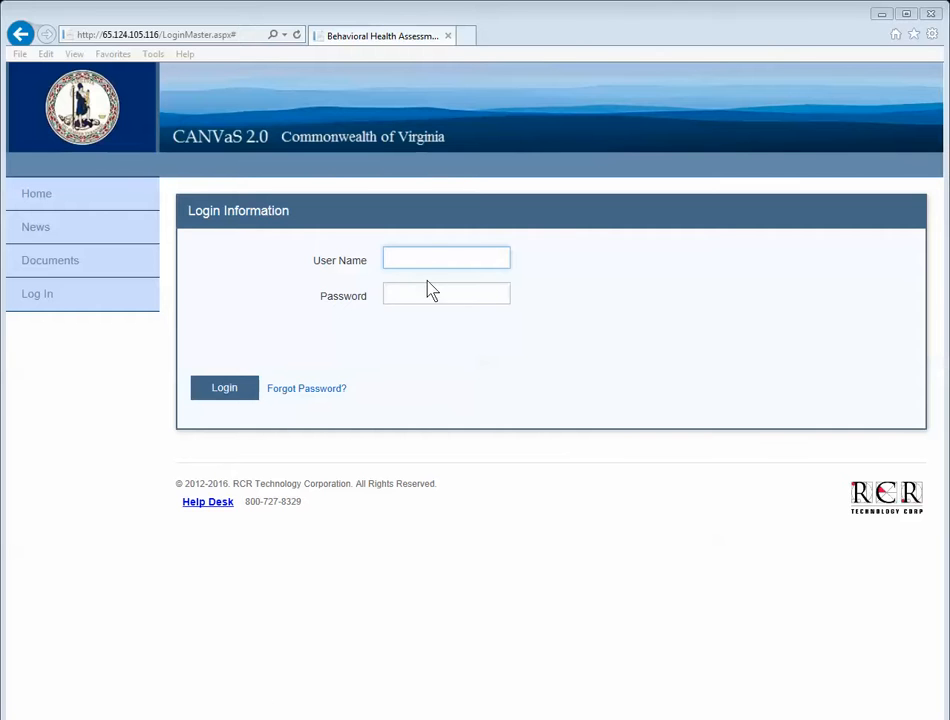
Log in to CANVaS 2.0 with the trainer's user name and password.
click(427, 255)
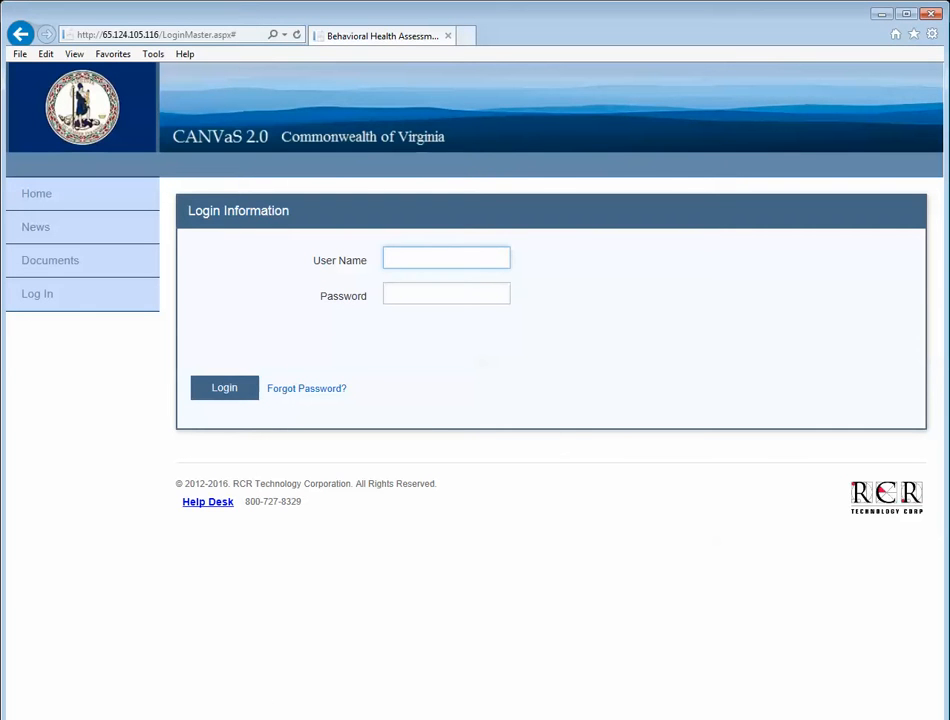
key(Tab)
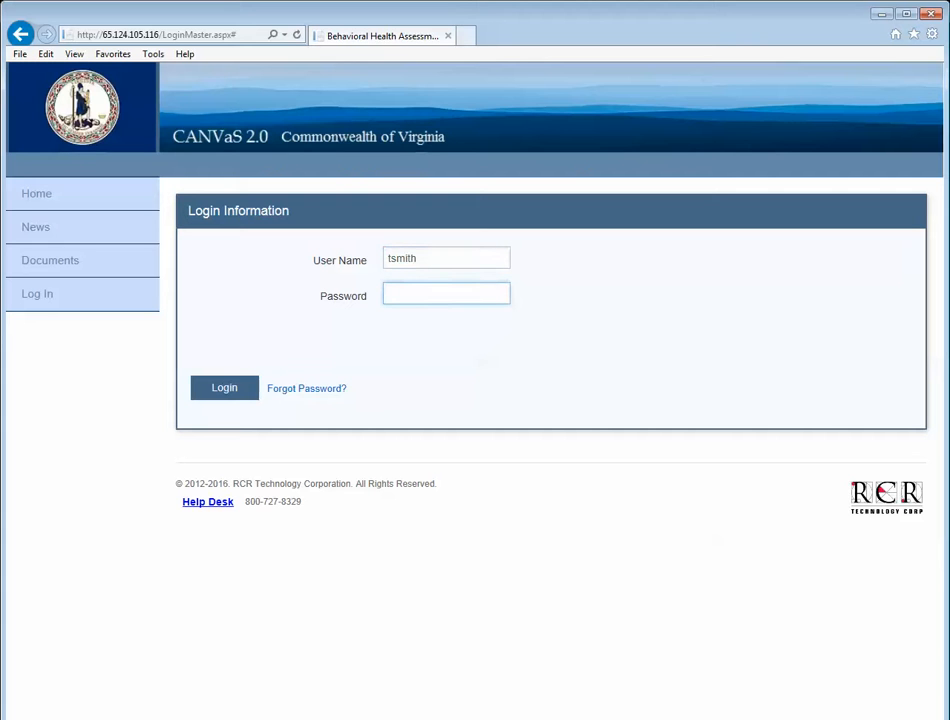
text(password1)
click(231, 393)
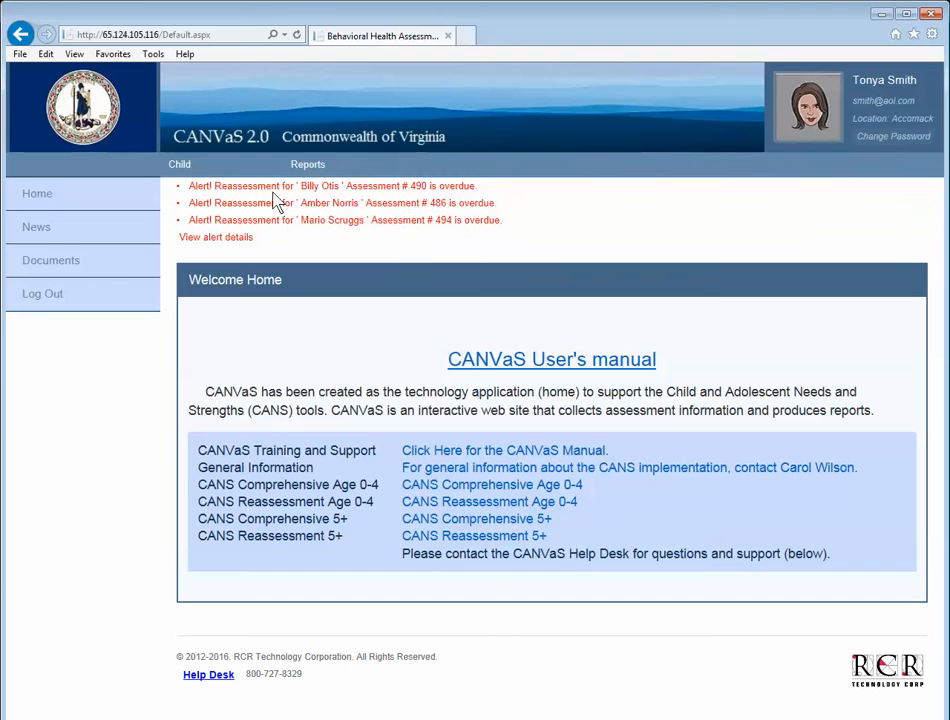
click(213, 243)
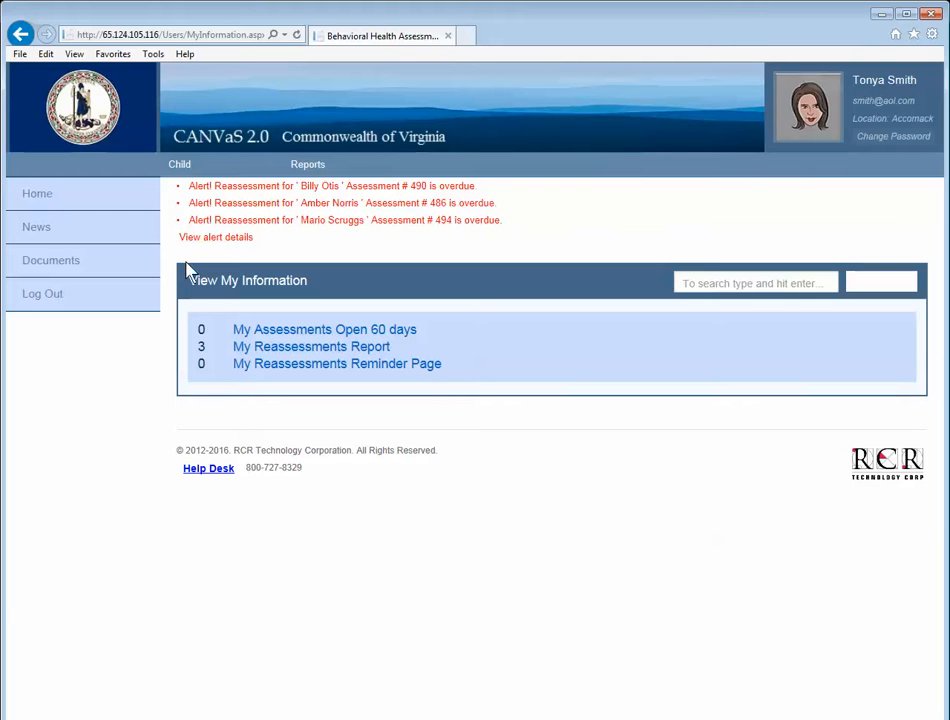
click(20, 34)
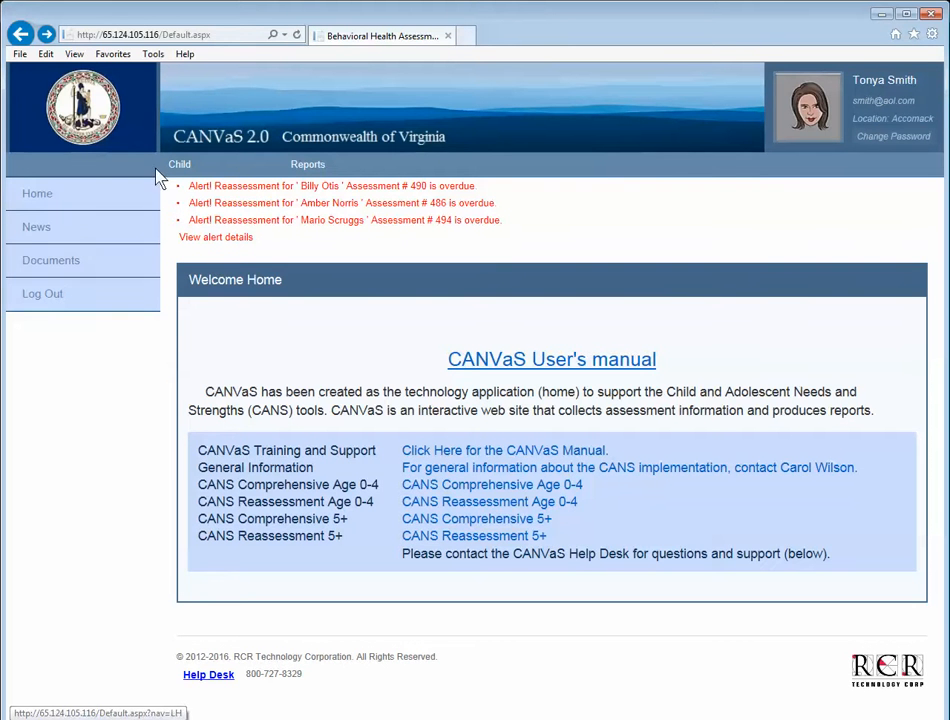
Run a Child Search on the child's SSN and last name and open the matching record.
mouse_move(174, 166)
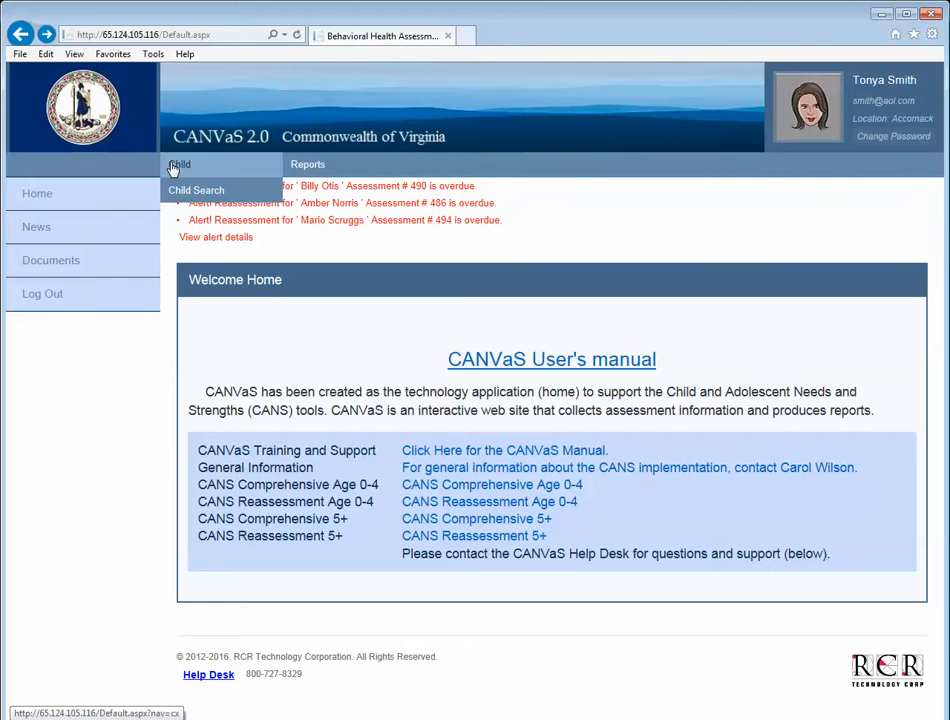
click(188, 197)
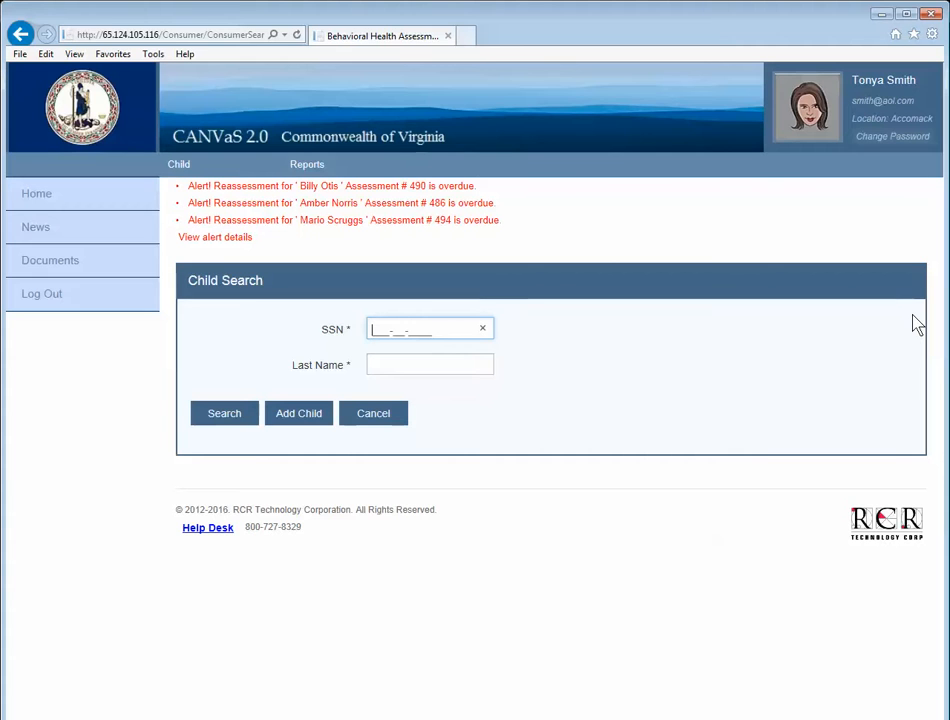
text(001-01-0101)
key(Return)
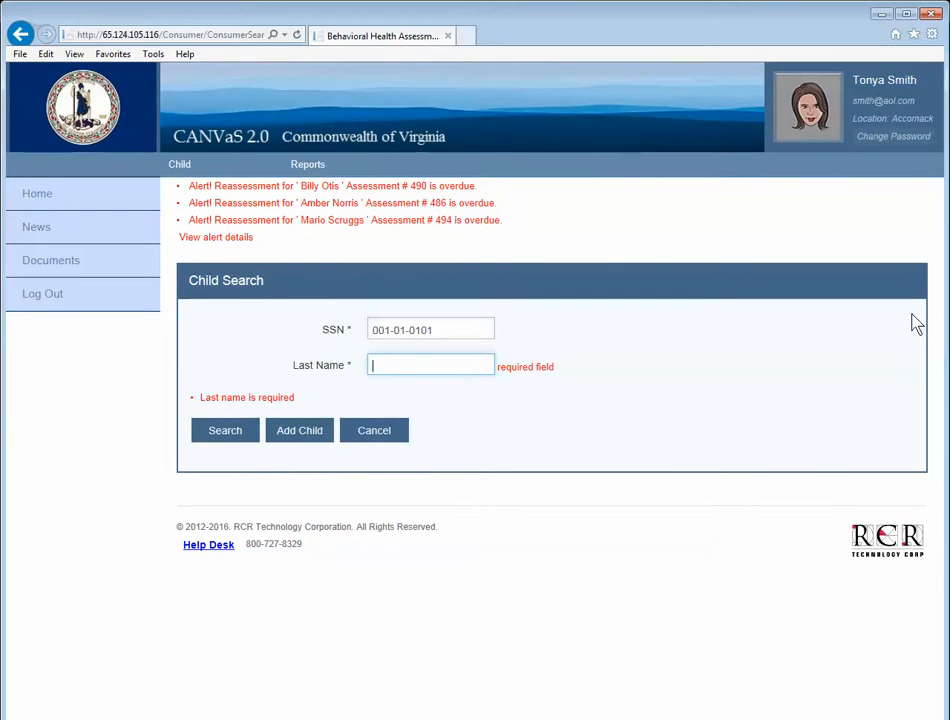
text(Cat)
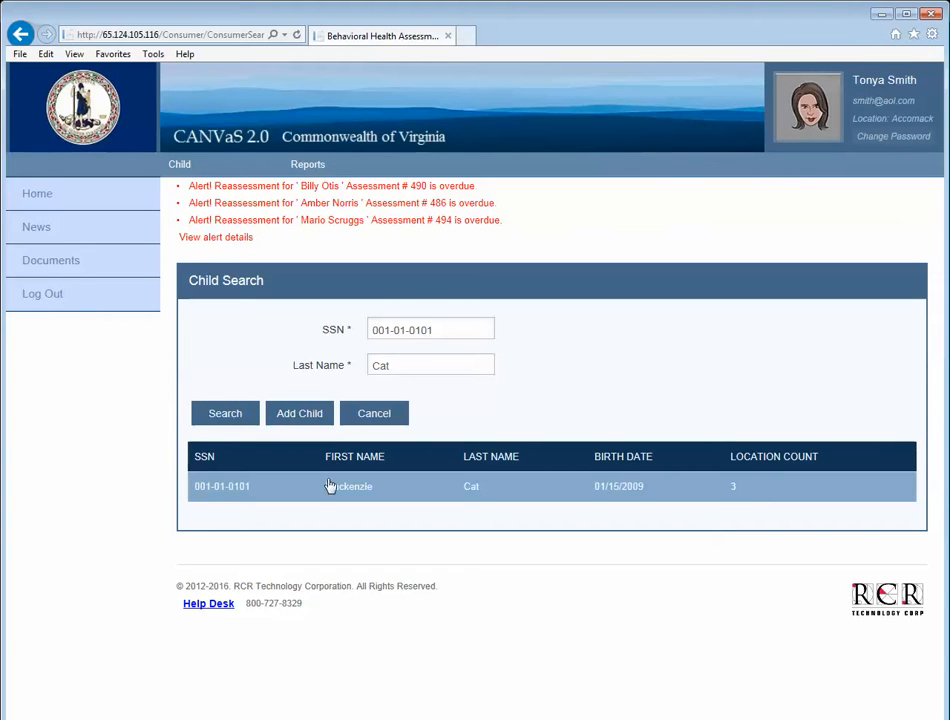
click(243, 487)
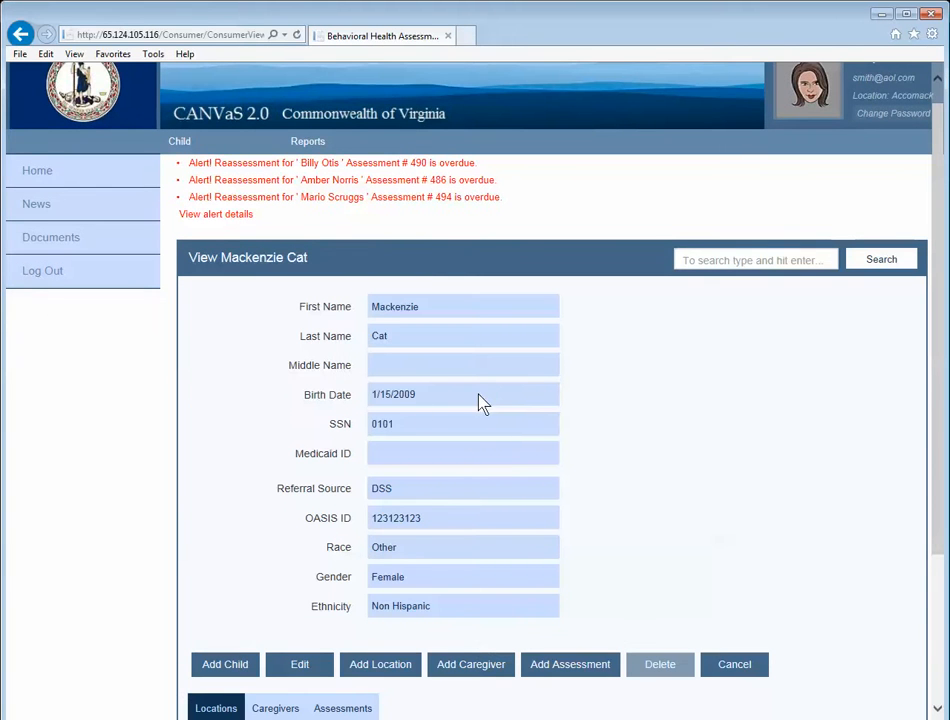
click(297, 666)
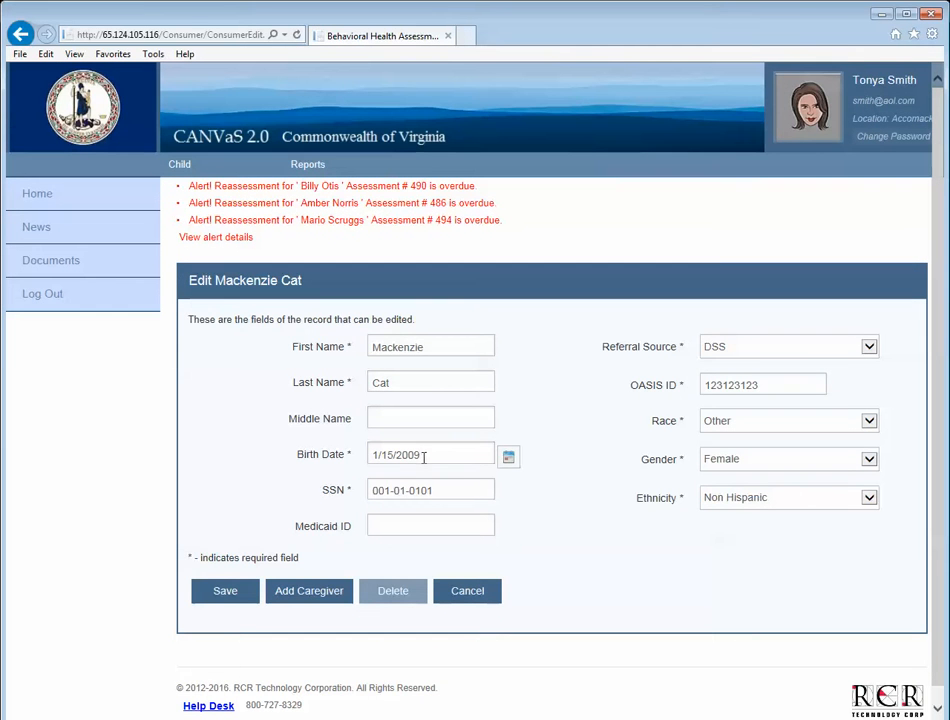
click(424, 457)
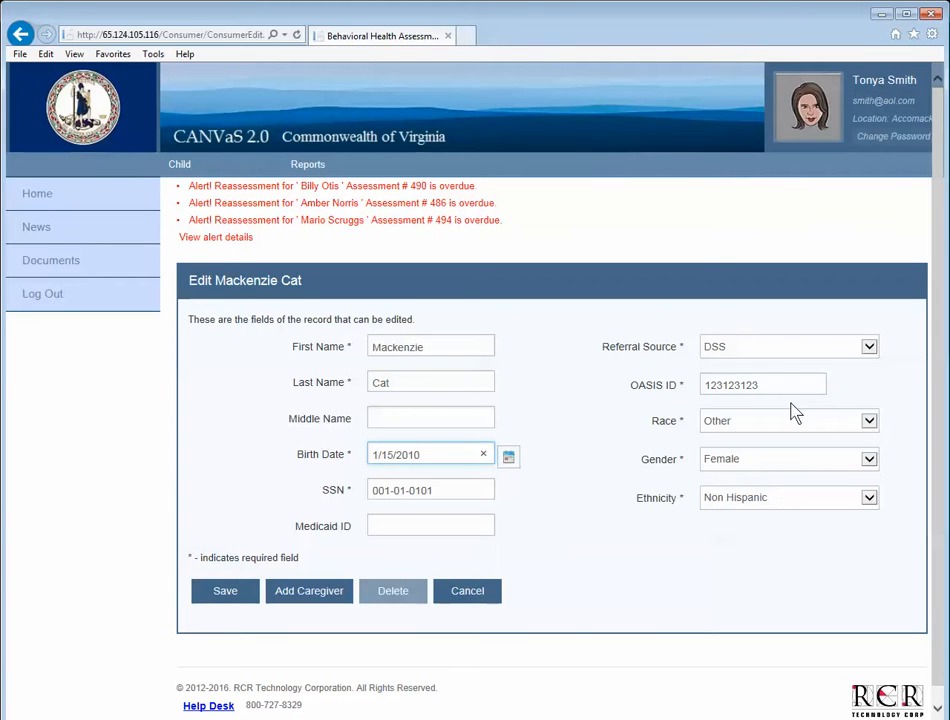
click(867, 421)
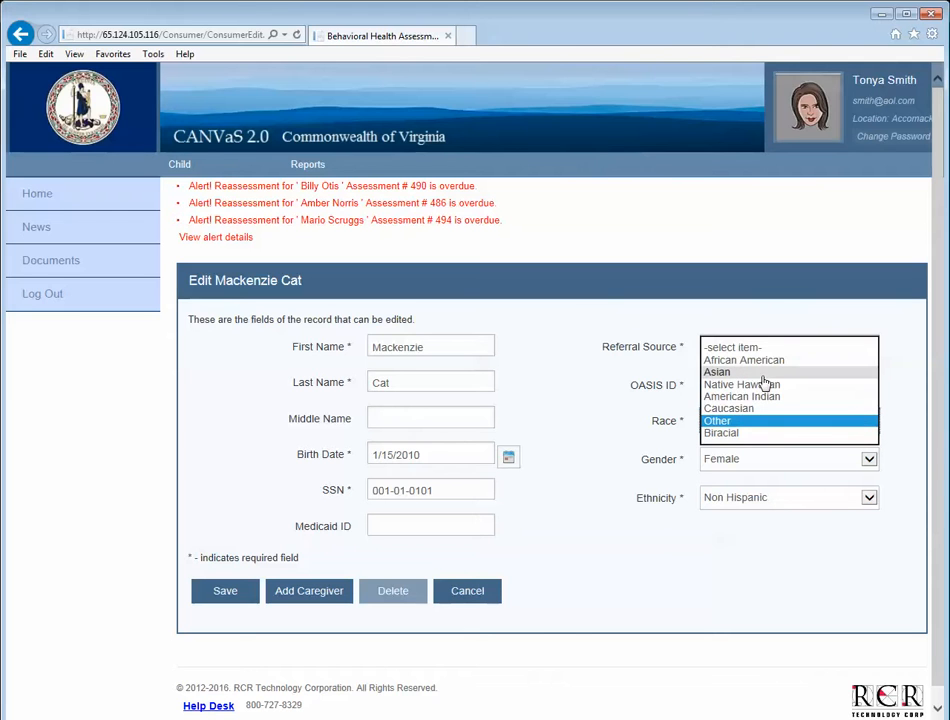
click(762, 362)
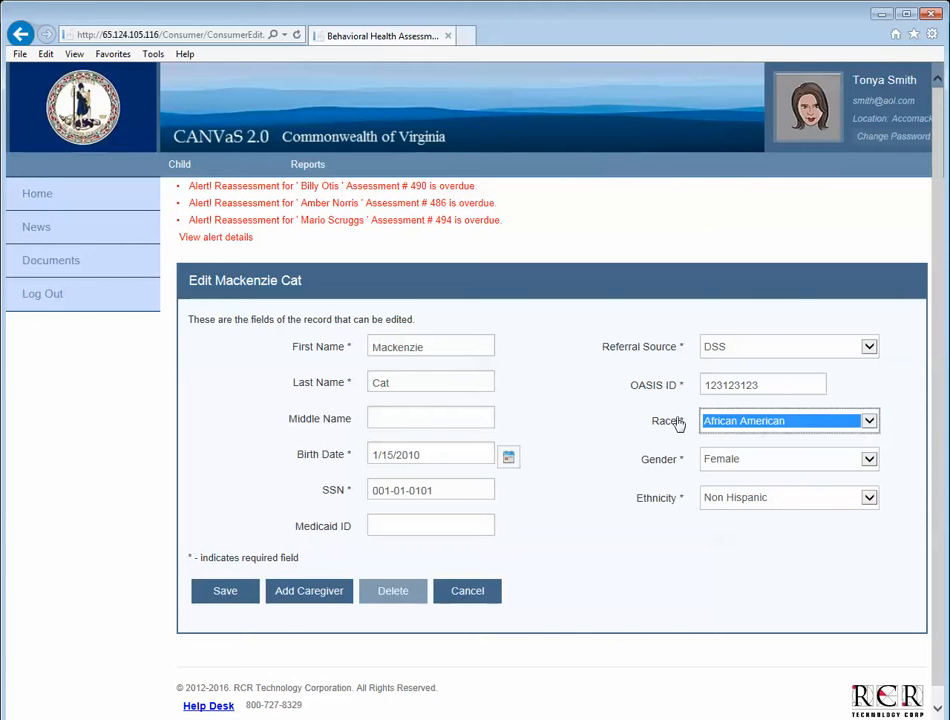
click(212, 592)
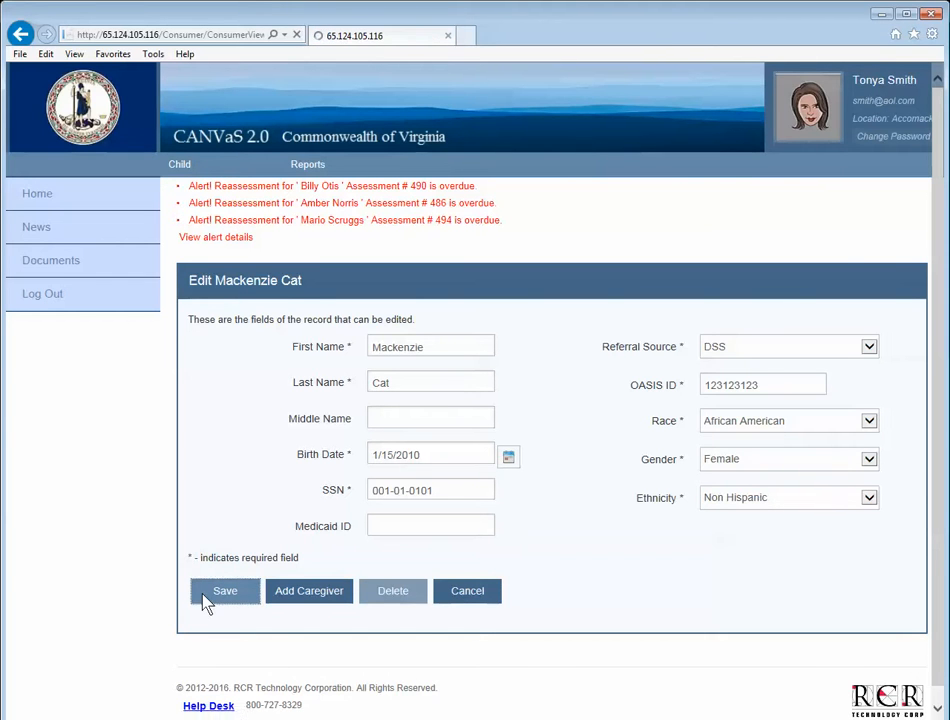
scroll(471, 609, down, 3)
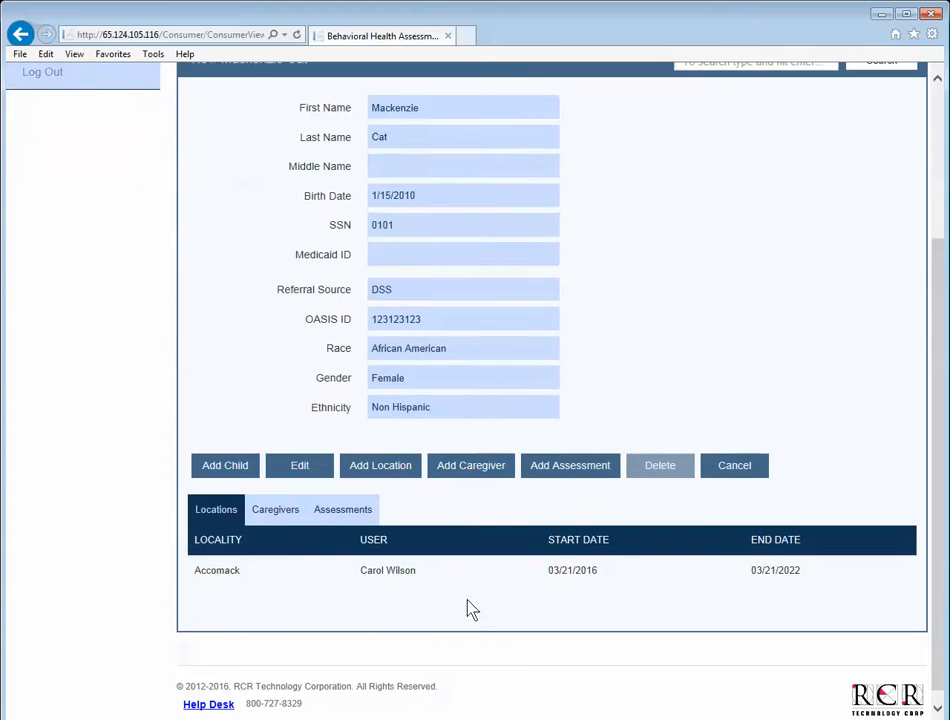
scroll(95, 227, up, 3)
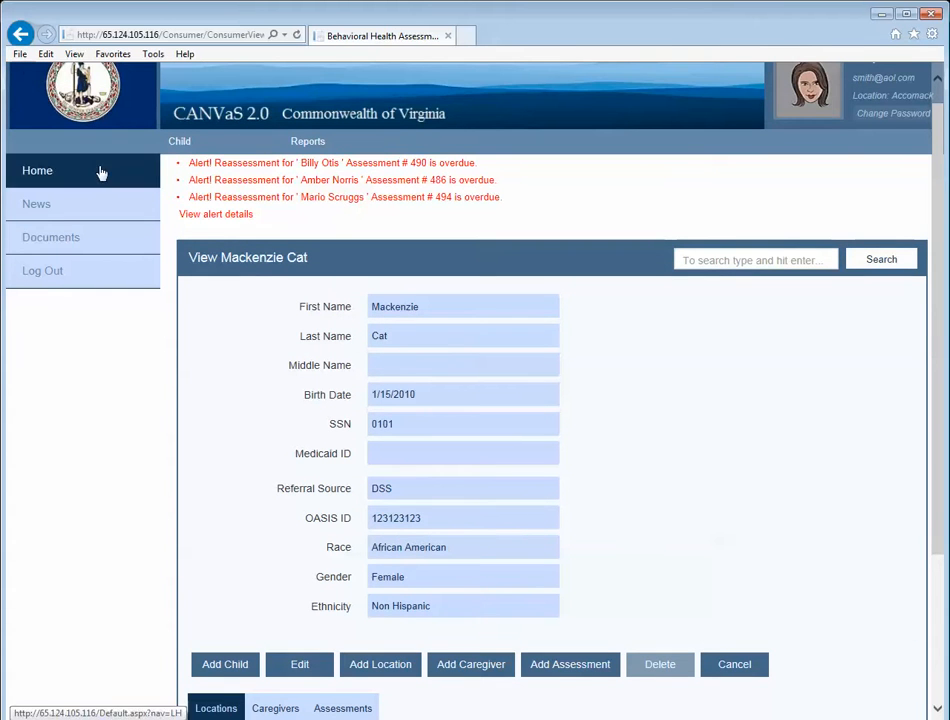
click(21, 36)
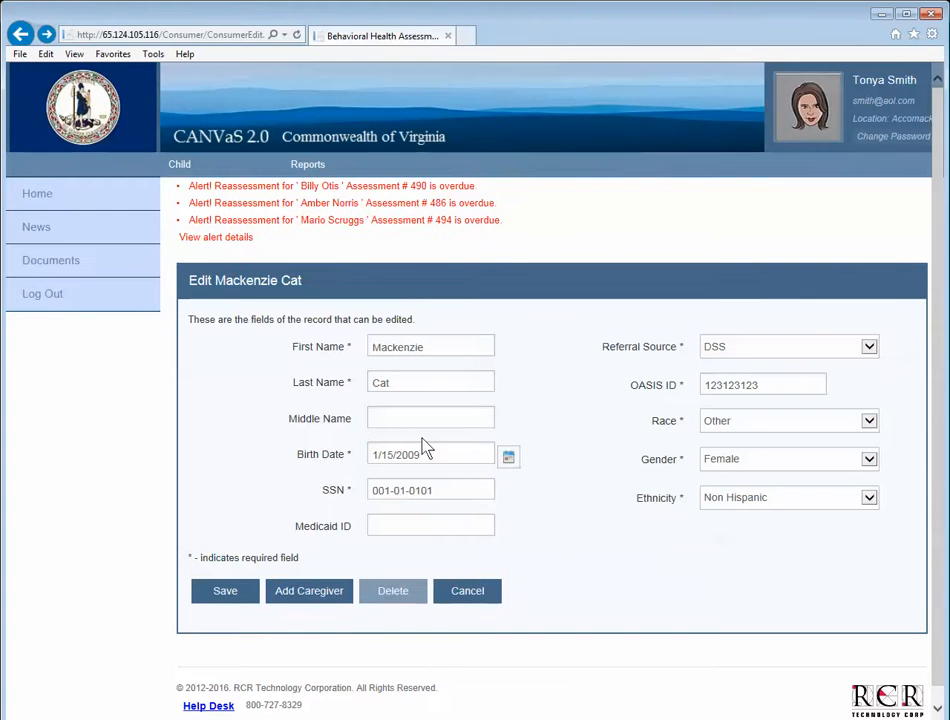
Search Child Search for the new child's SSN and last name Howard, then start Add Child.
mouse_move(189, 168)
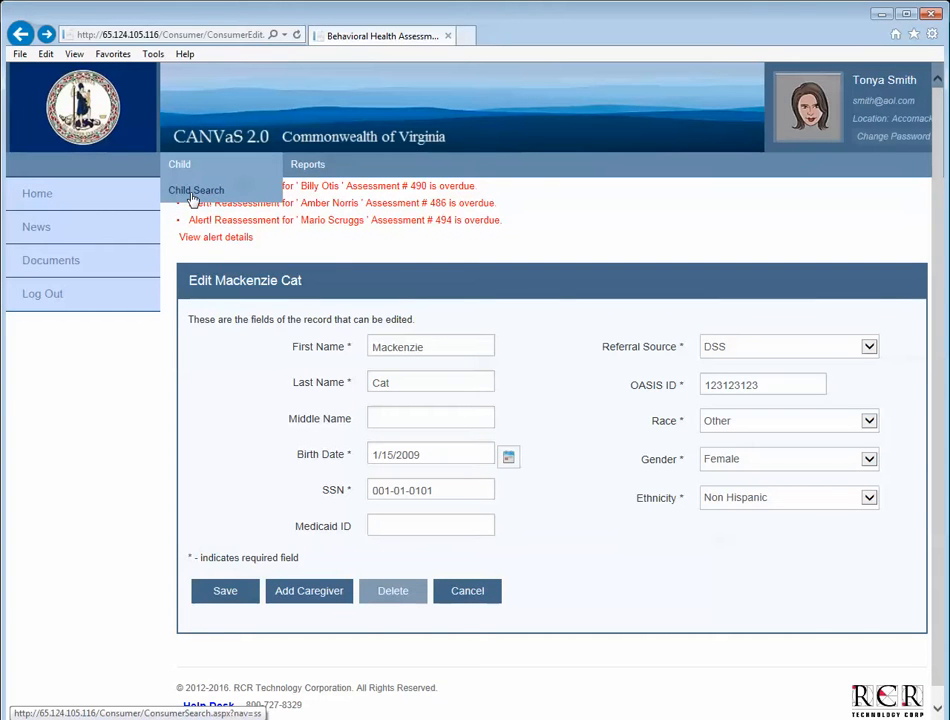
click(193, 199)
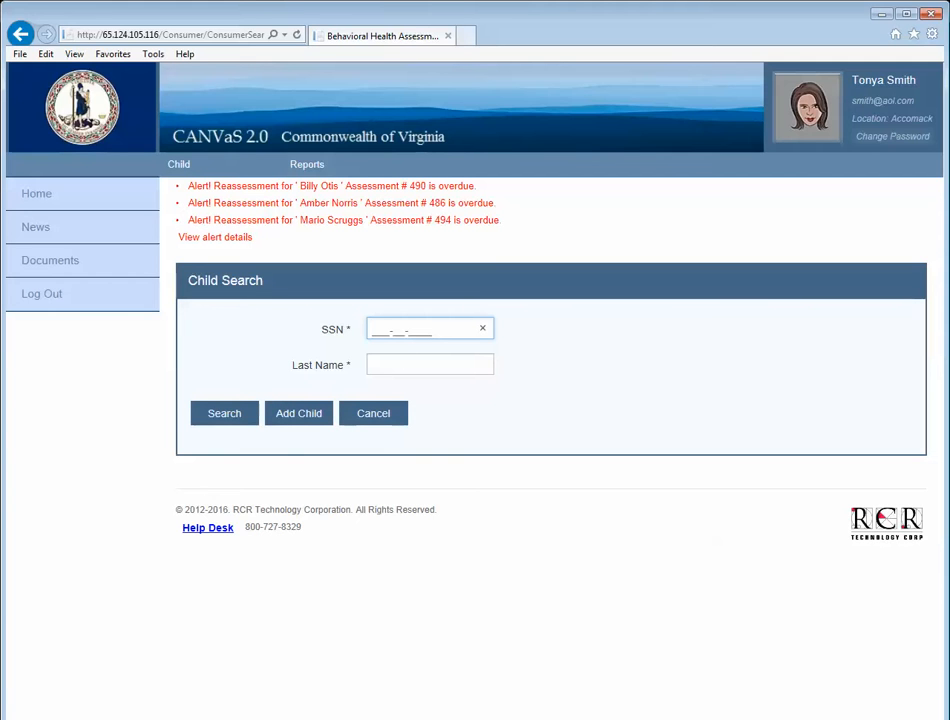
text(777-77-000)
key(Return)
text(Ho)
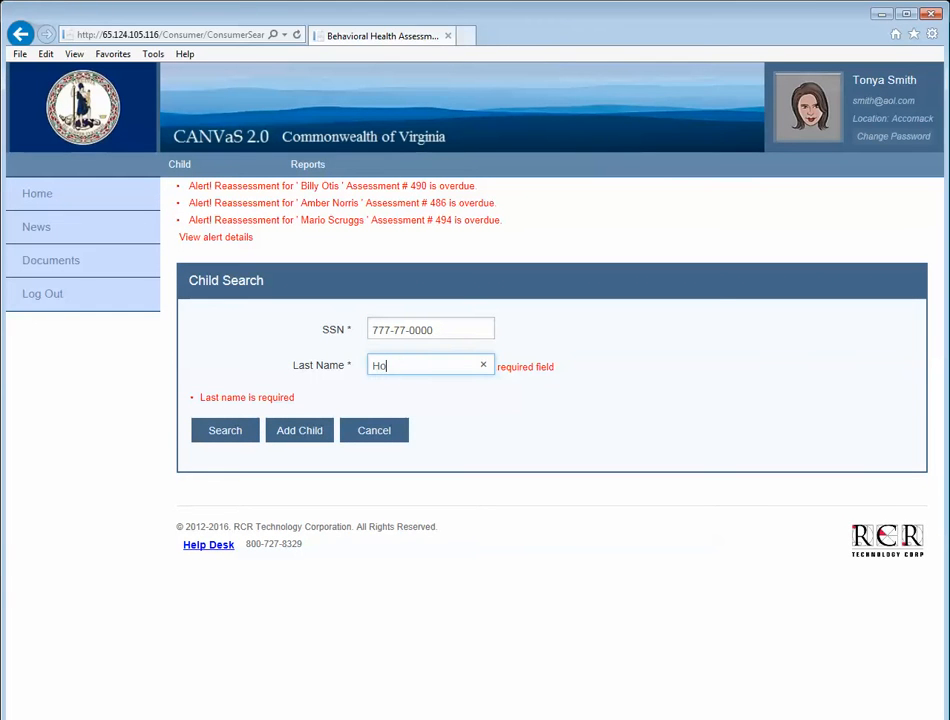
text(ward)
click(220, 431)
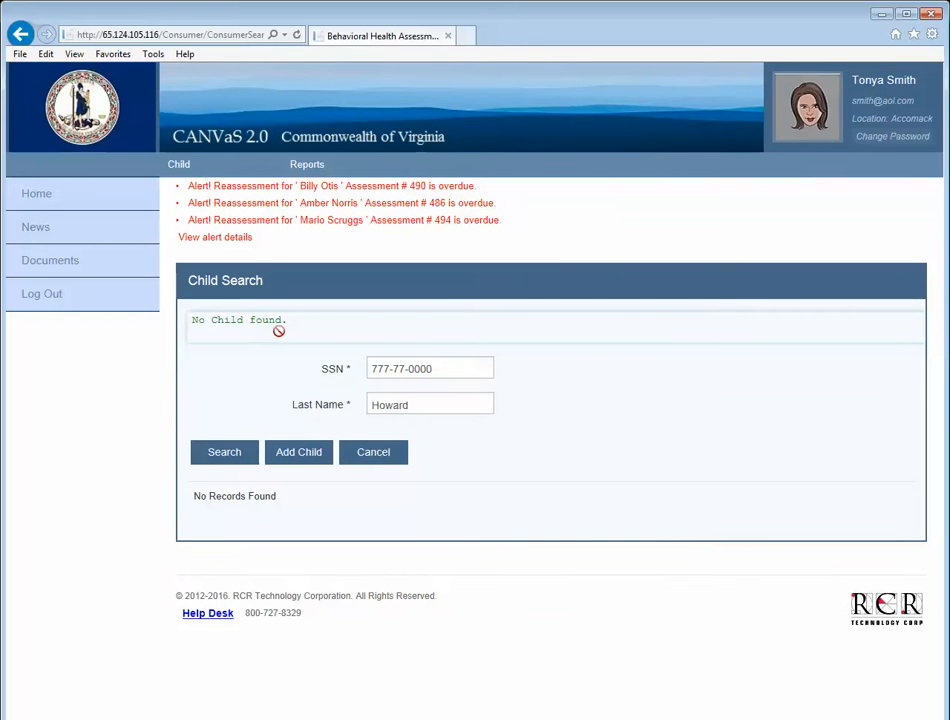
click(297, 455)
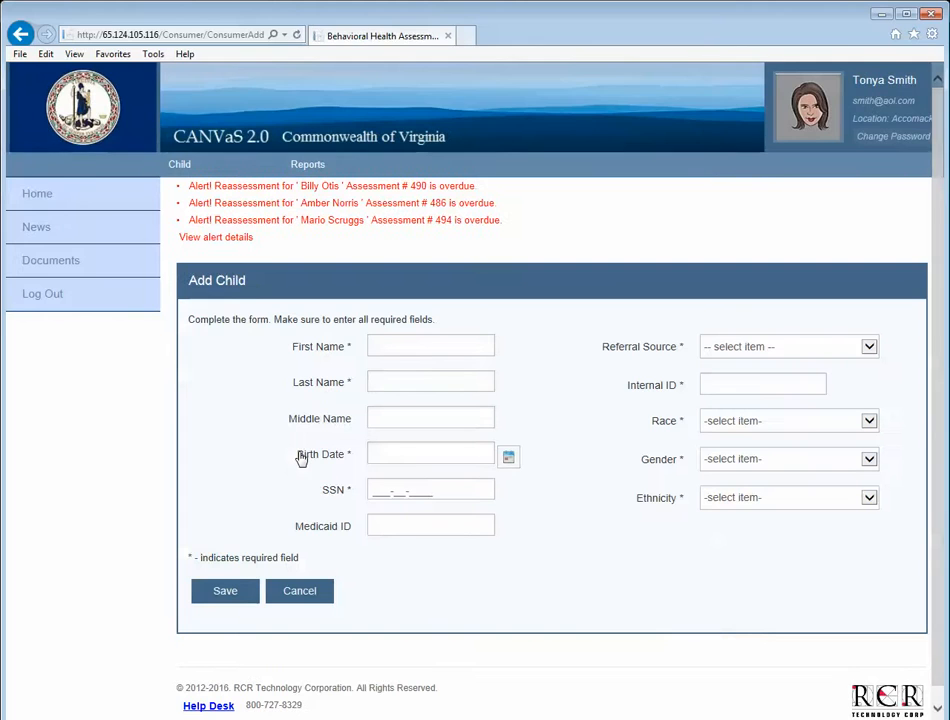
Enter the child's first and last name with birth date 01/01/1995 and submit, triggering the under-21 error.
click(381, 350)
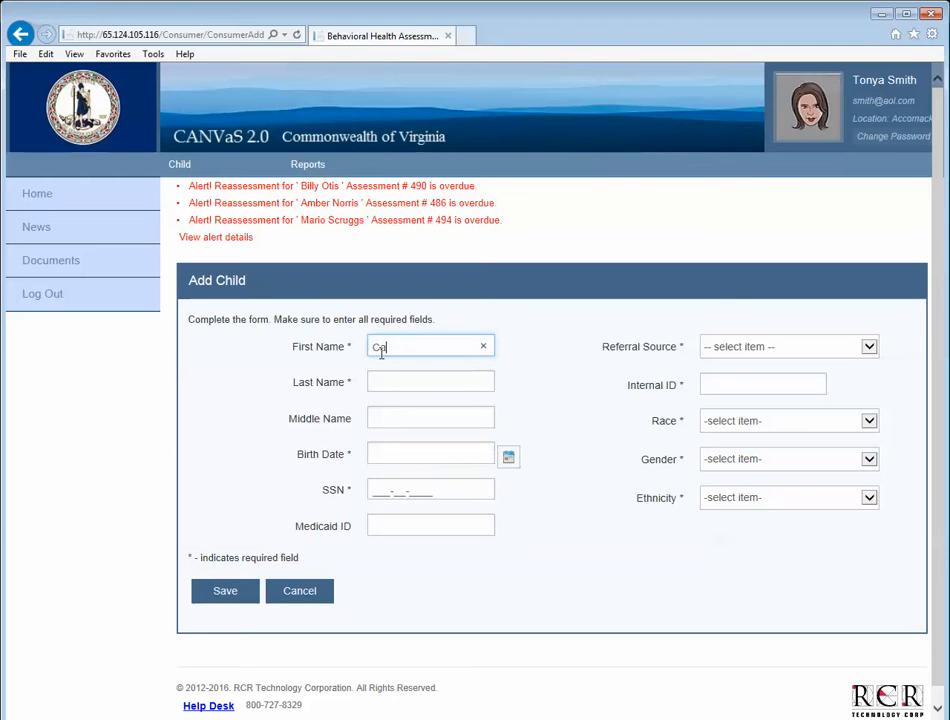
text(Catherine)
key(Tab)
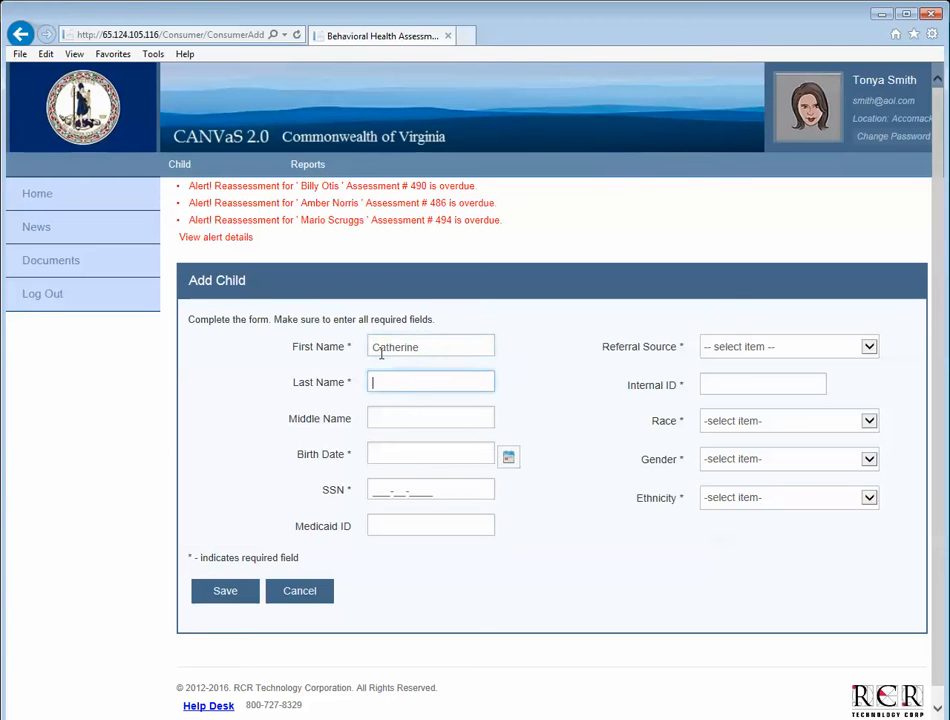
text(Howard)
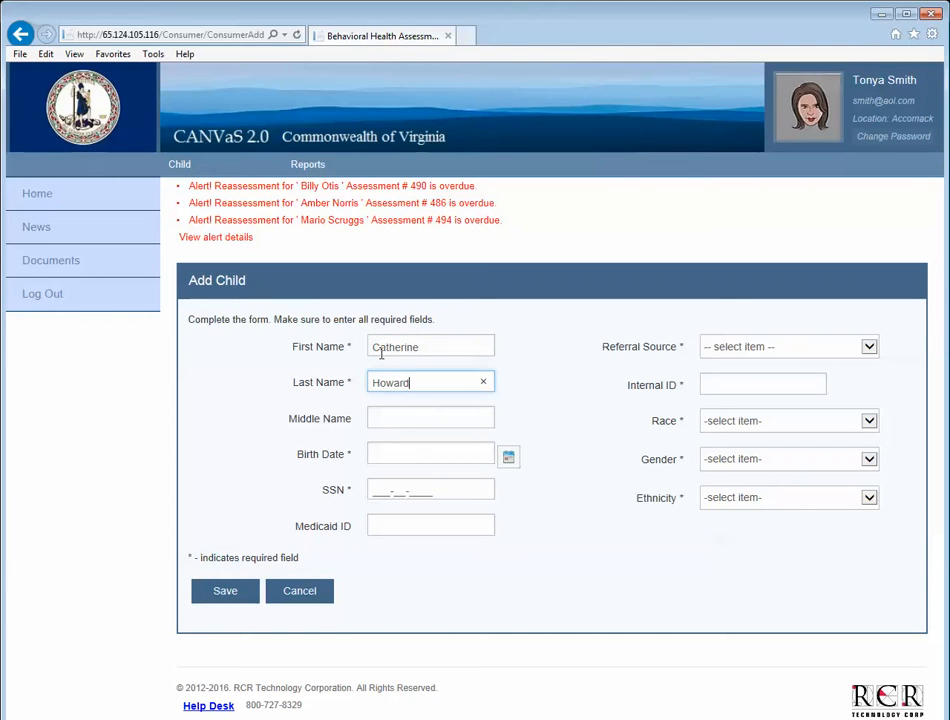
key(Tab)
key(Tab)
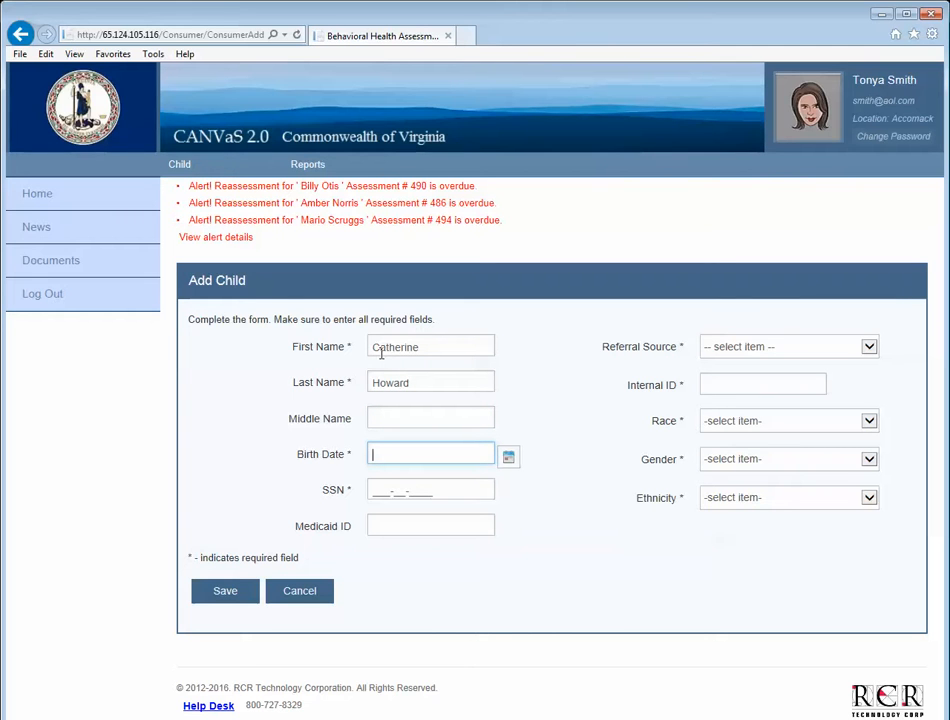
text(01/01/1995)
key(Return)
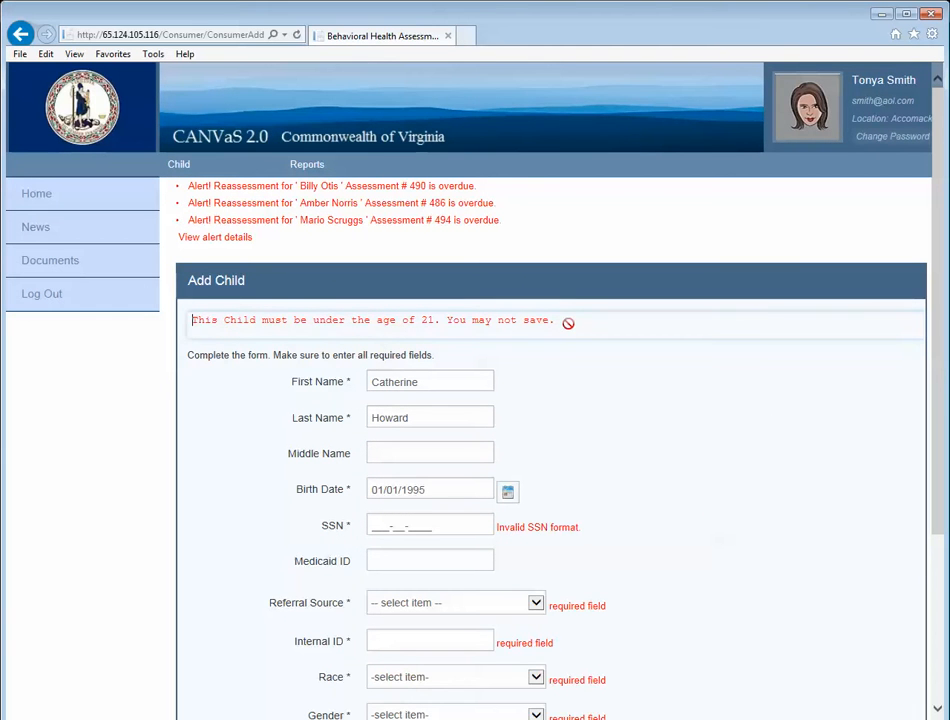
Correct the birth date to 01/01/2000 and enter the child's SSN.
click(448, 487)
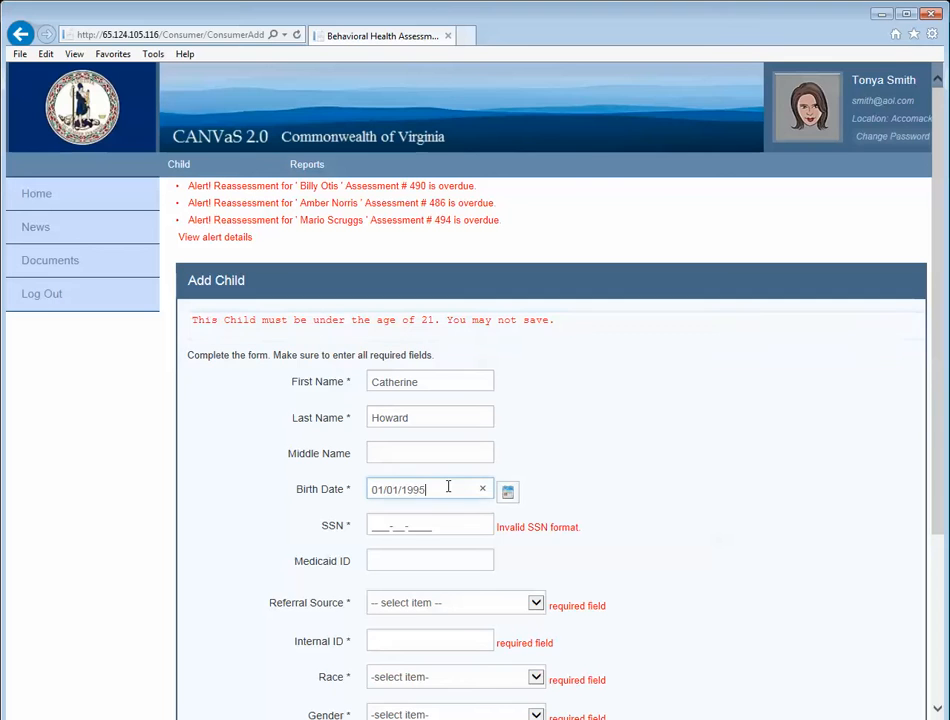
key(BackSpace)
key(BackSpace)
key(BackSpace)
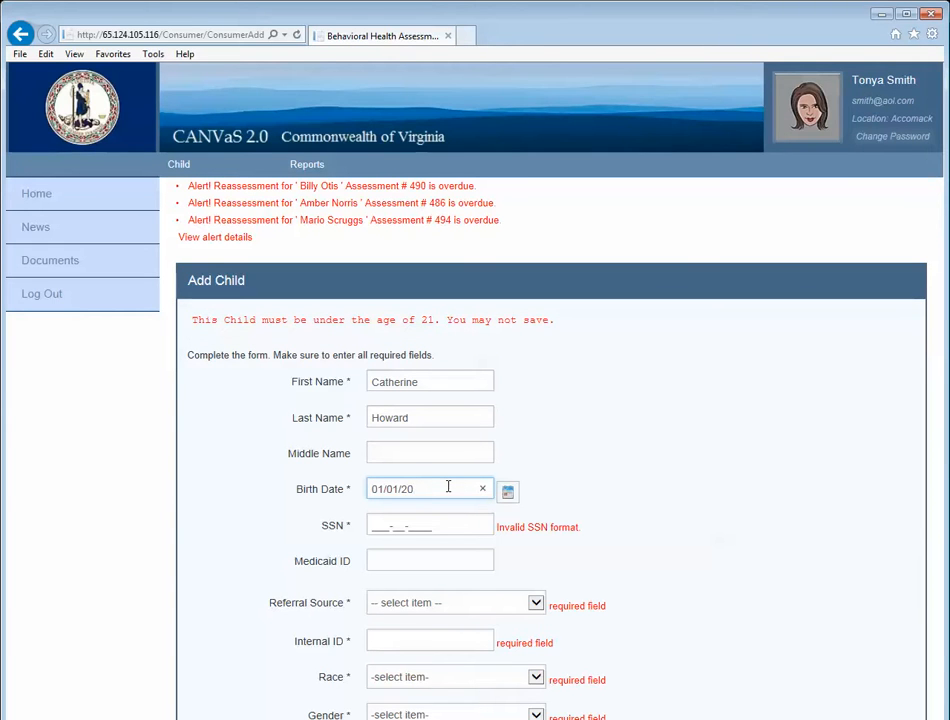
key(Tab)
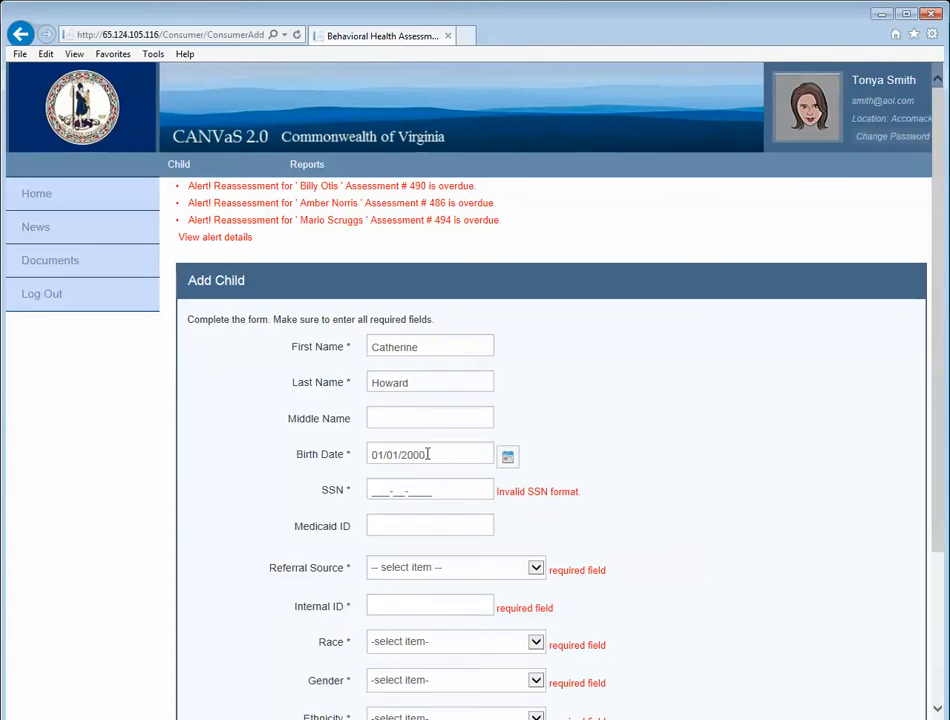
click(375, 491)
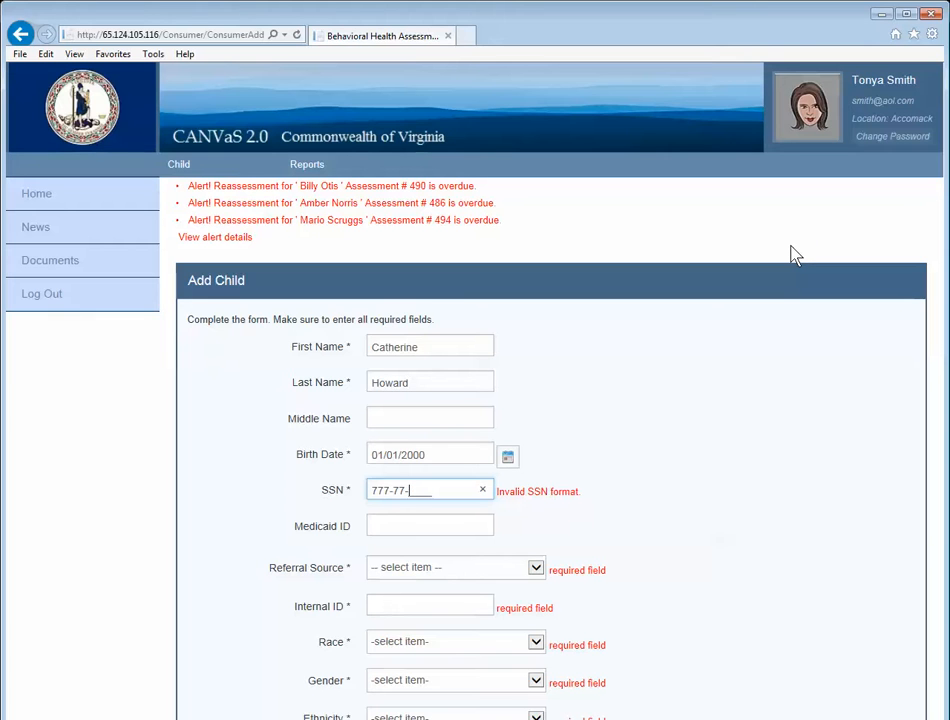
key(Tab)
key(Tab)
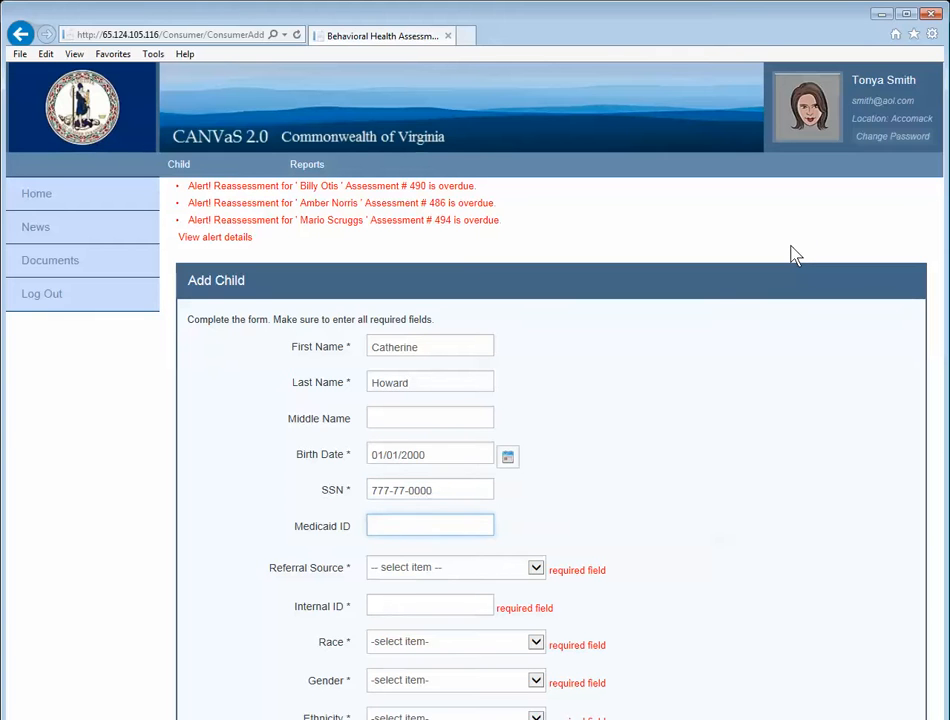
Set the referral source to DSS and fill in the DSS ID.
click(534, 568)
click(420, 584)
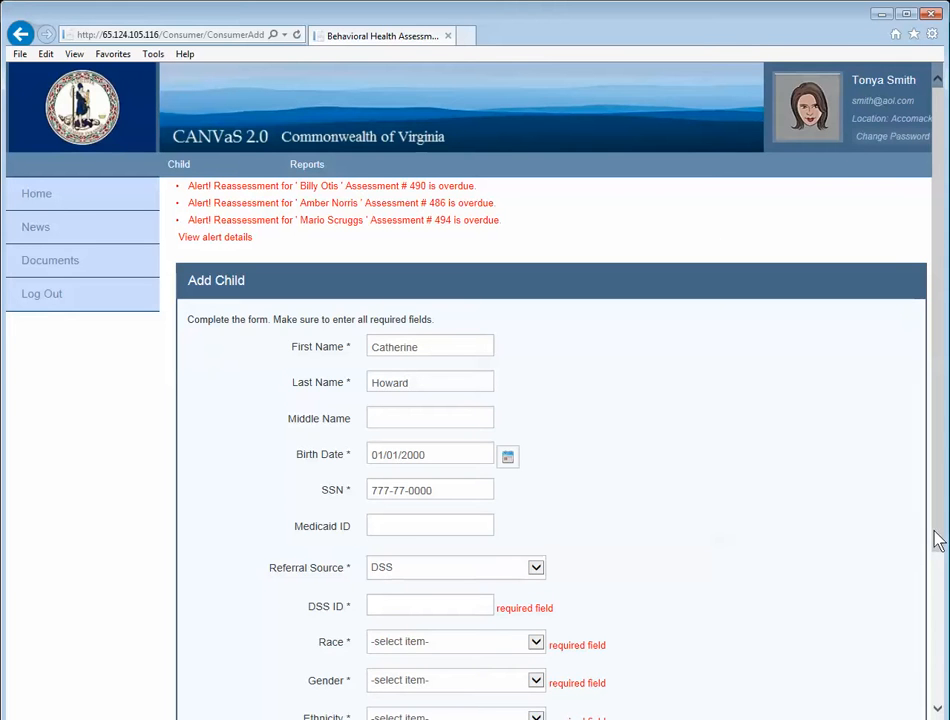
drag(935, 537, 941, 615)
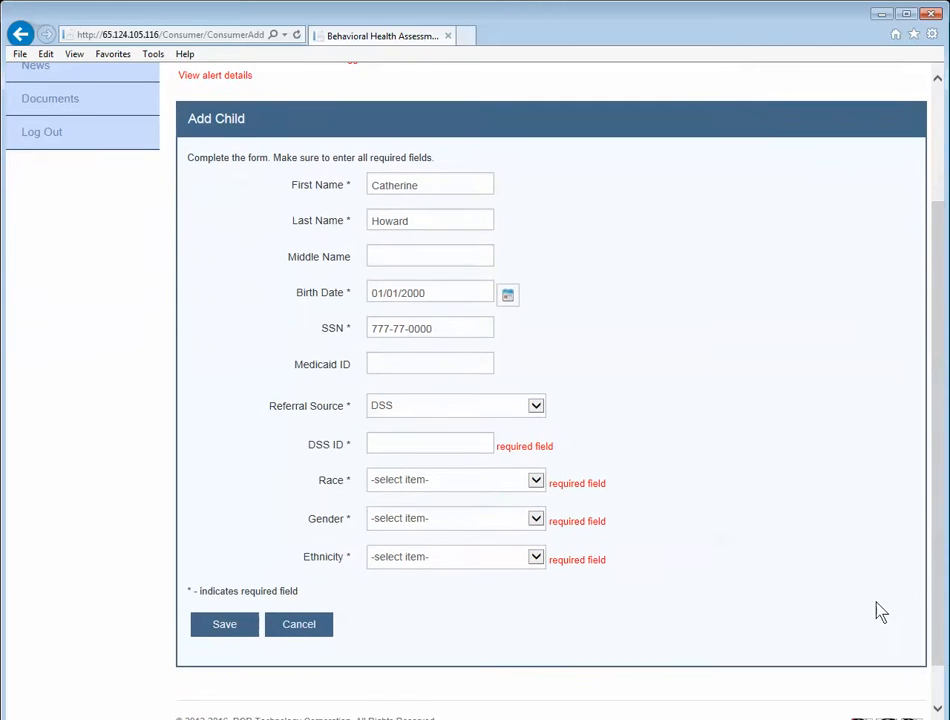
click(407, 442)
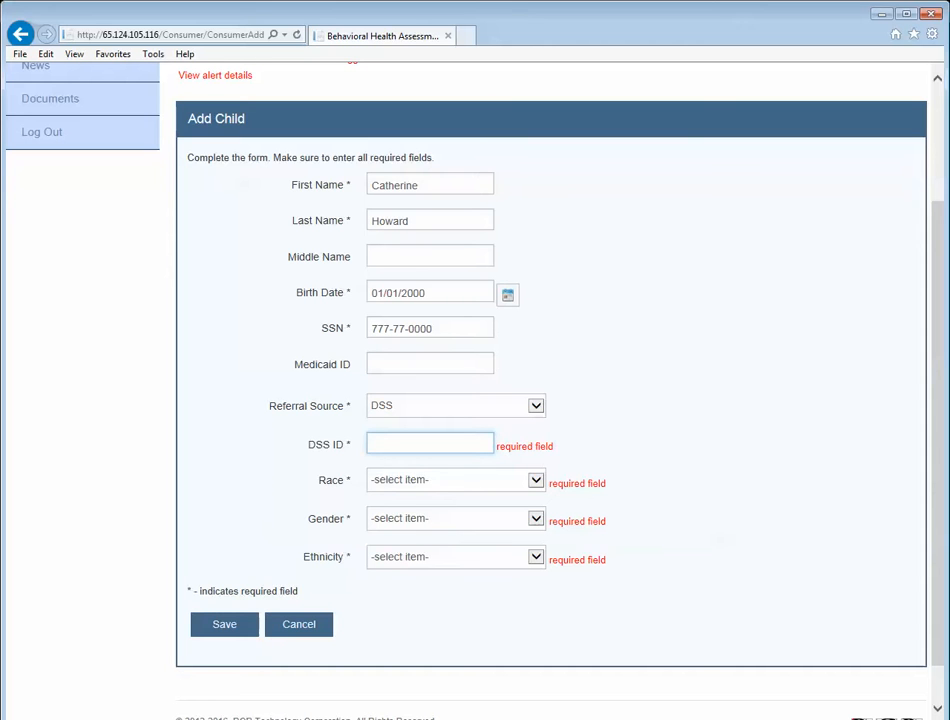
text(13579)
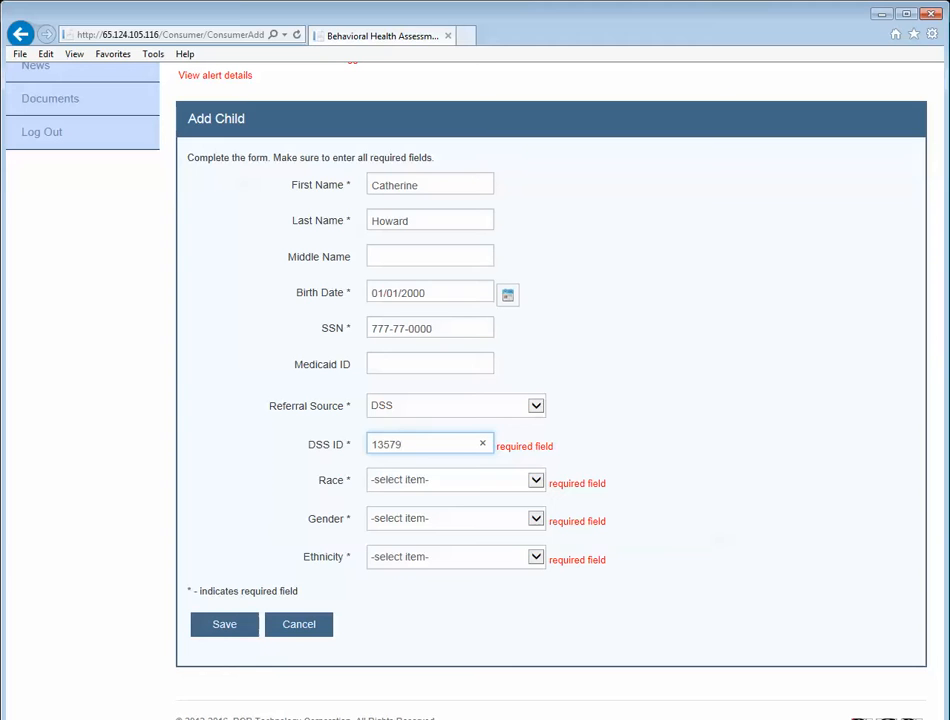
Set race Caucasian, gender Female, ethnicity Non Hispanic, and save the new child.
click(537, 486)
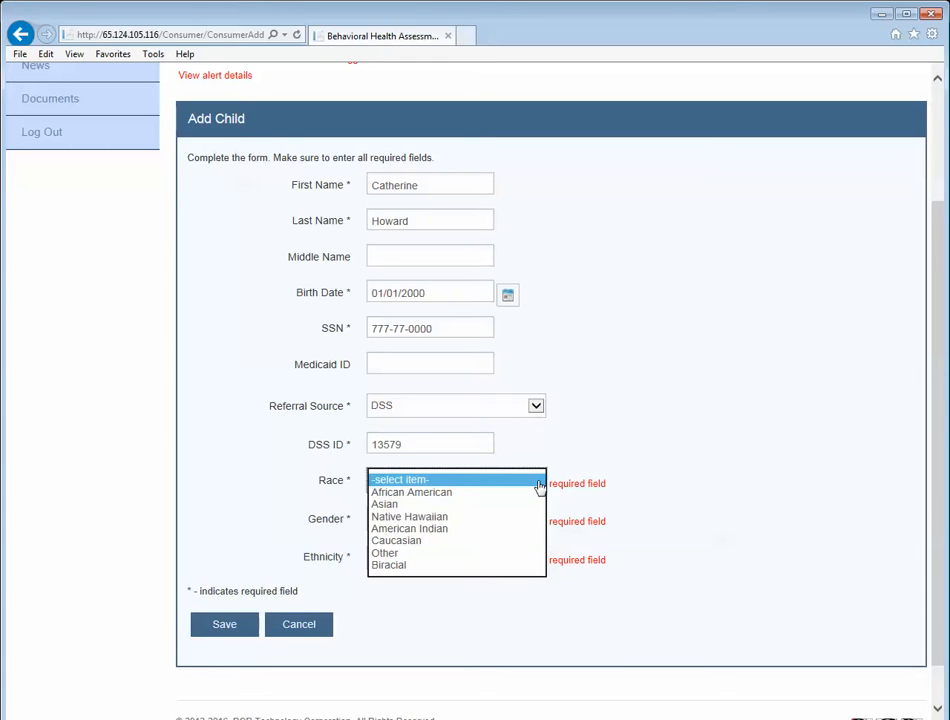
click(423, 540)
click(422, 522)
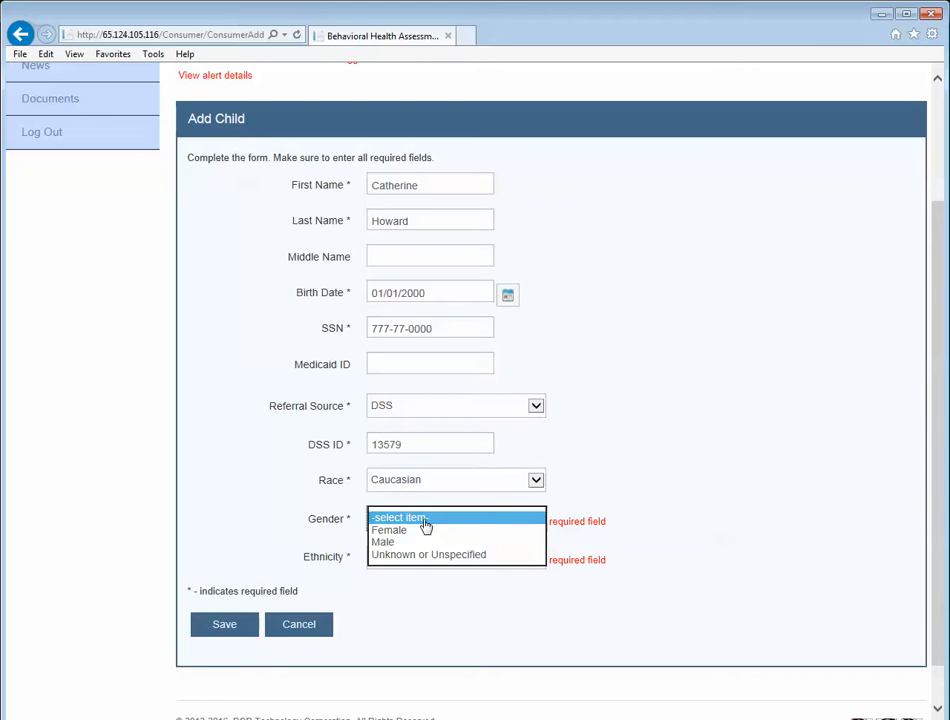
click(421, 536)
click(414, 558)
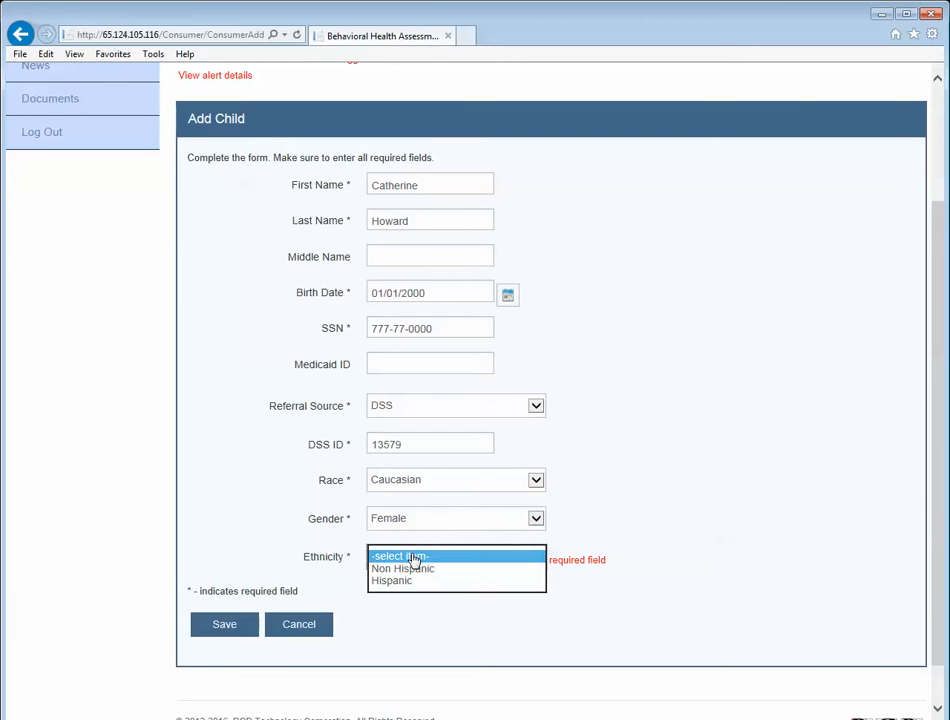
click(411, 569)
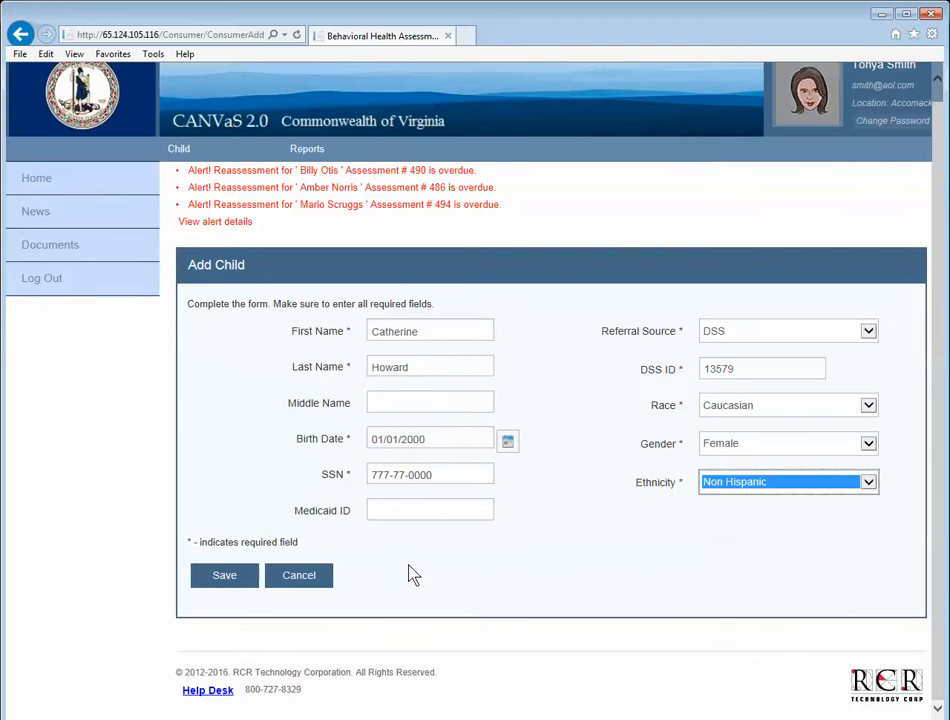
click(237, 578)
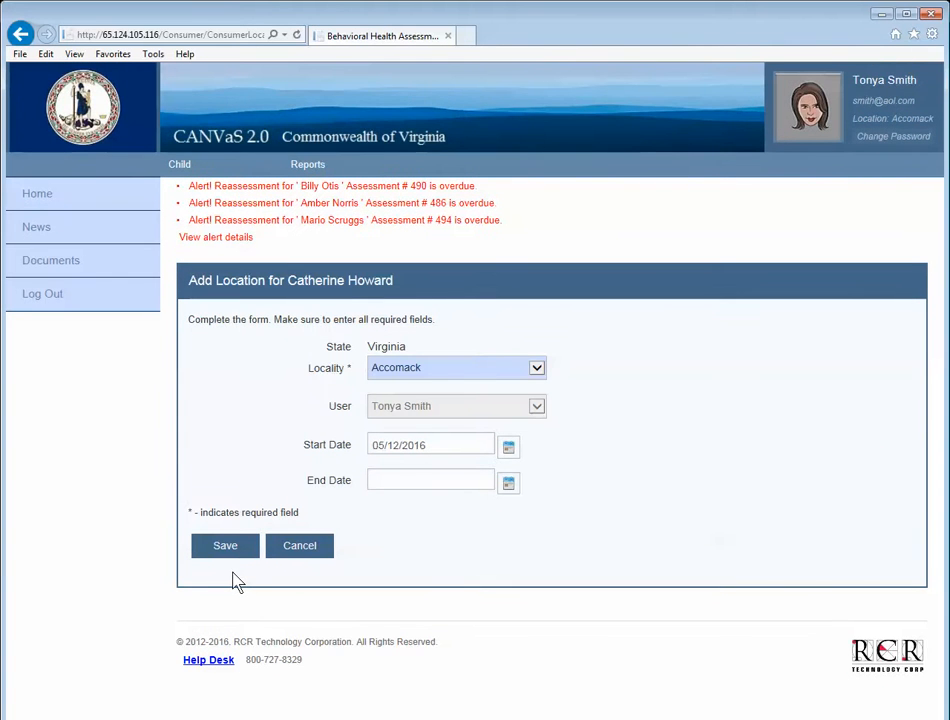
Save the child's location with locality Accomack, starting 05/12/2016.
click(537, 370)
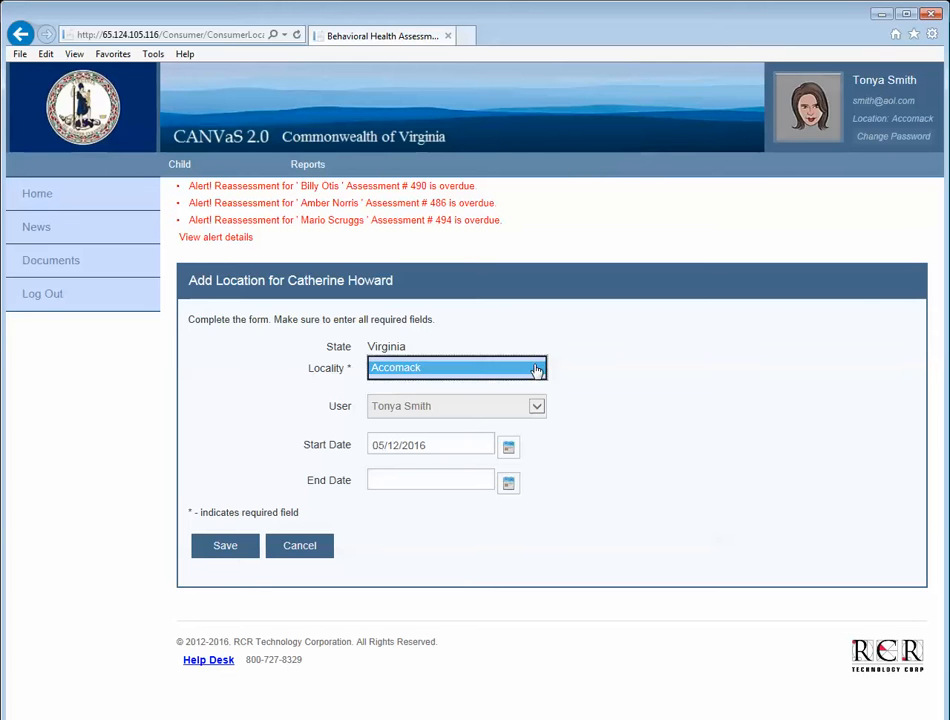
click(537, 370)
click(687, 356)
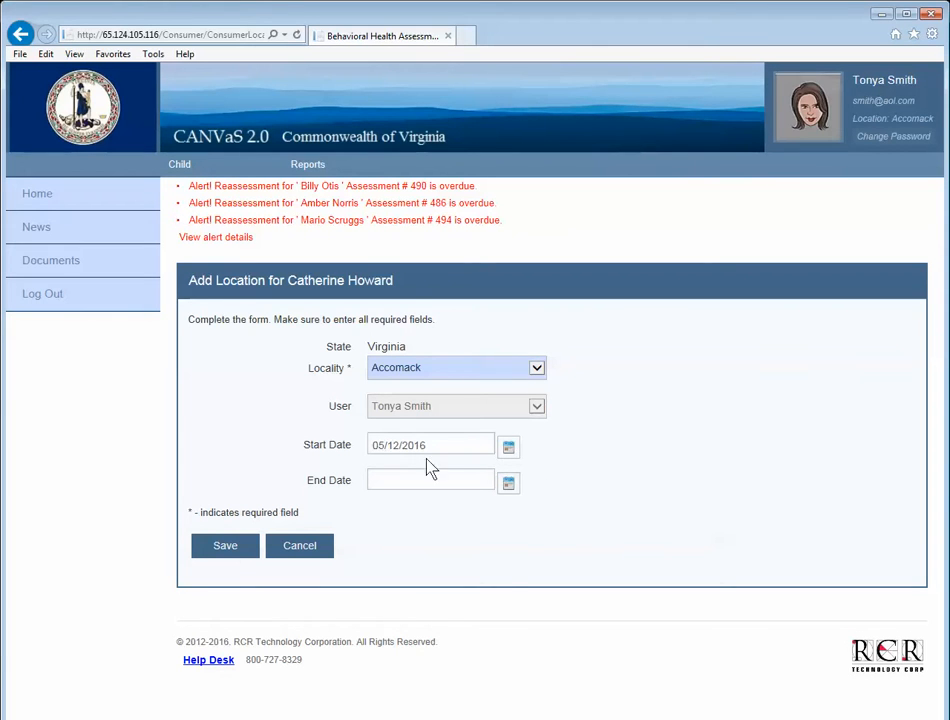
click(226, 547)
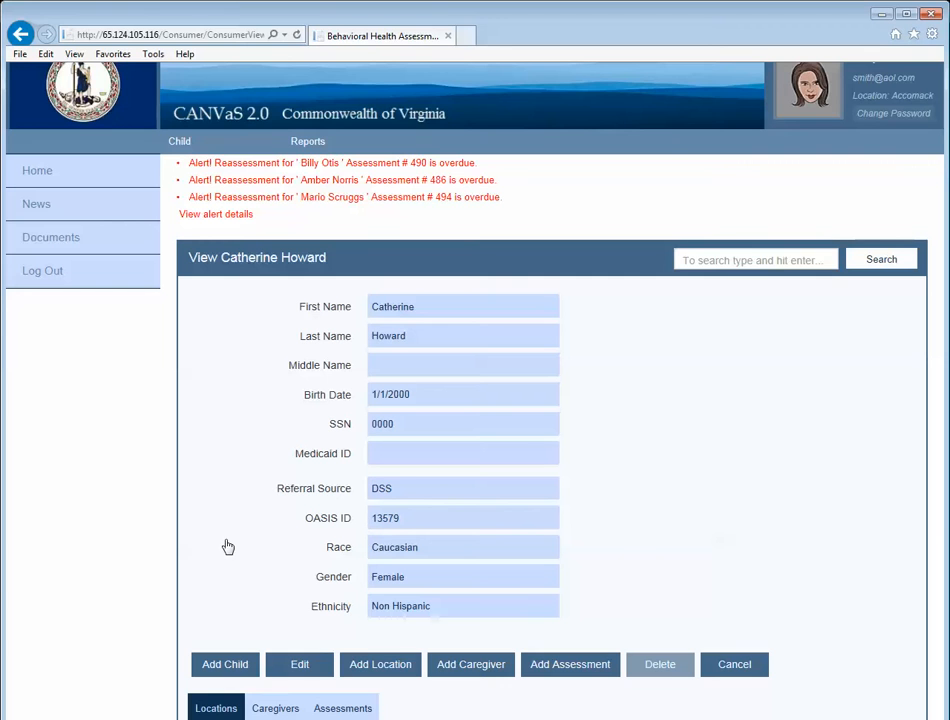
Check the child's Caregivers list and begin a new caregiver entry.
scroll(590, 592, down, 1)
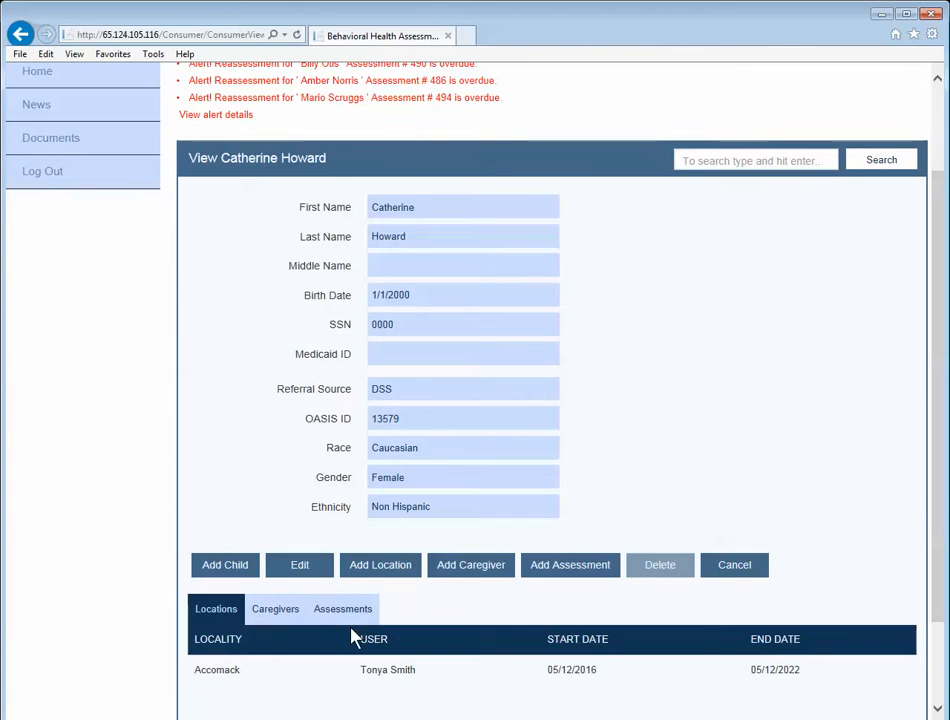
click(270, 612)
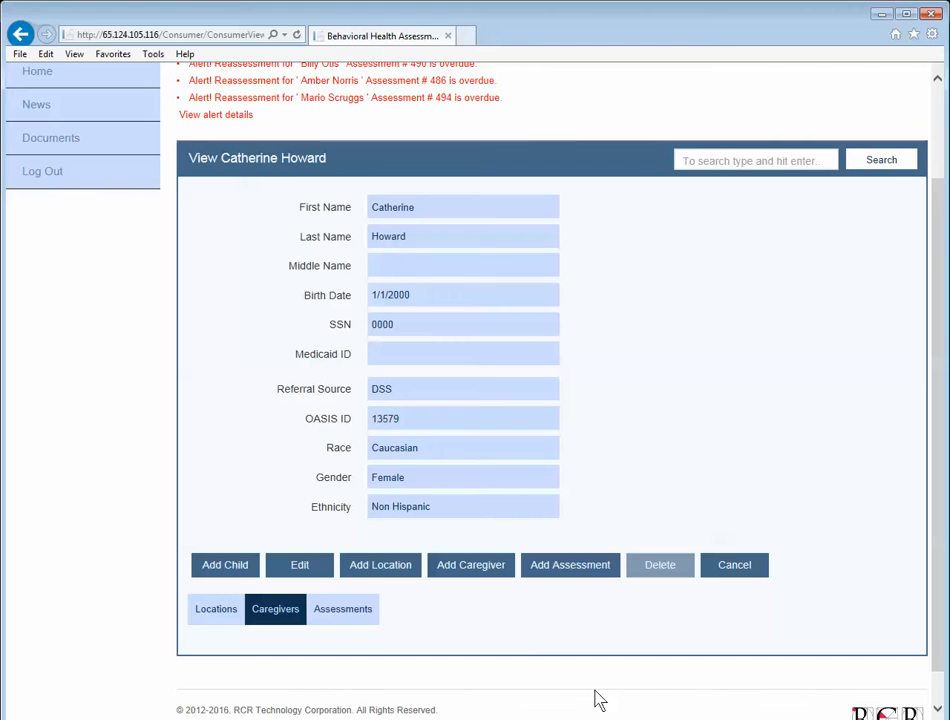
click(493, 568)
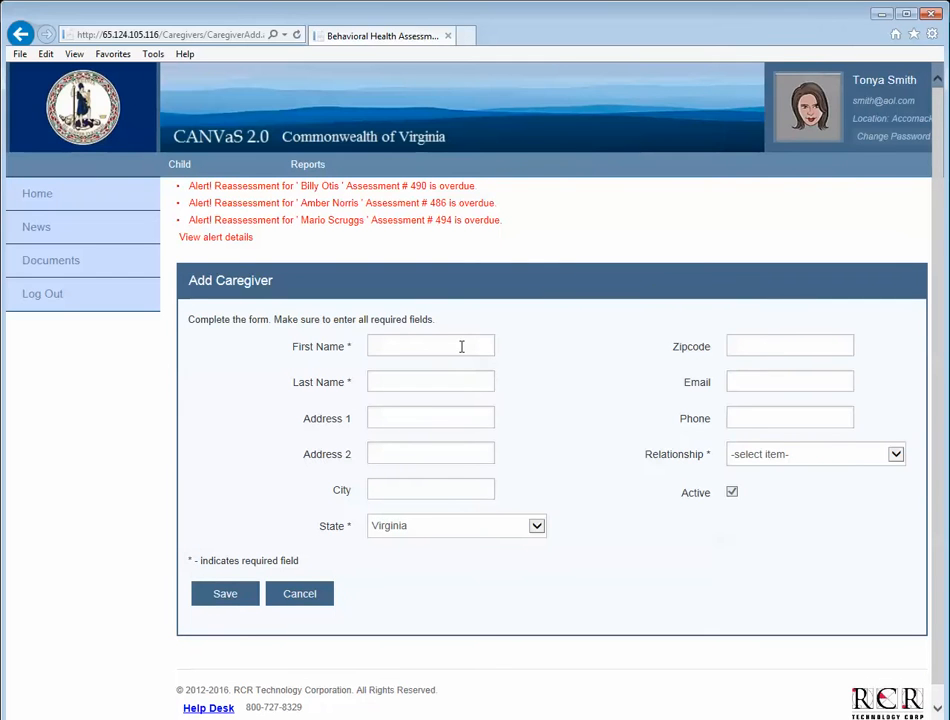
Save a caregiver with the father's first and last name, state Virginia, relationship Father.
click(461, 346)
text(Edmund)
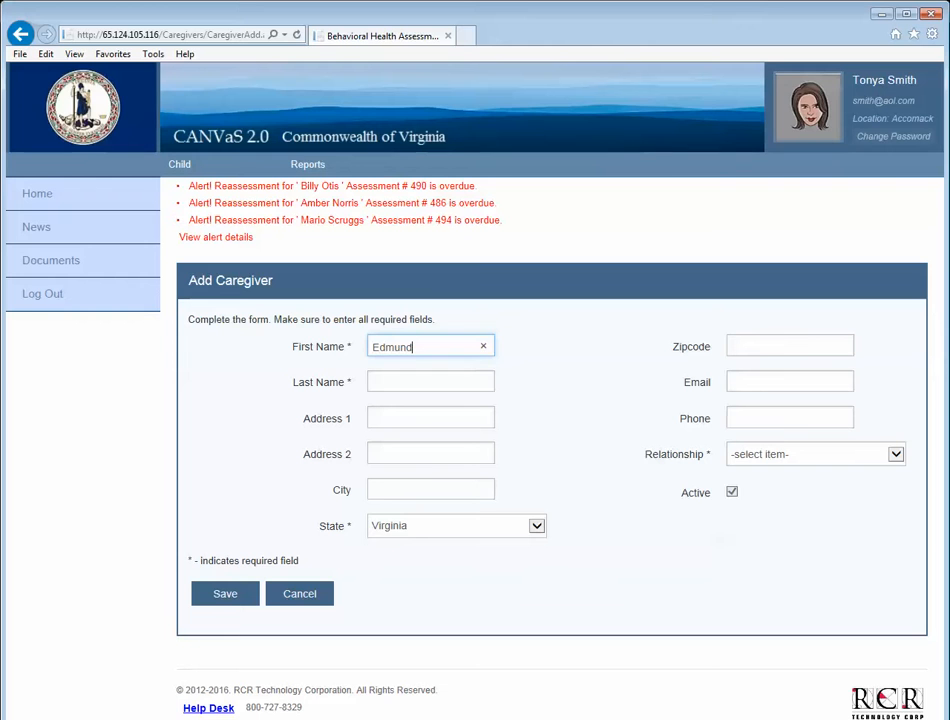
key(Tab)
text(Howard)
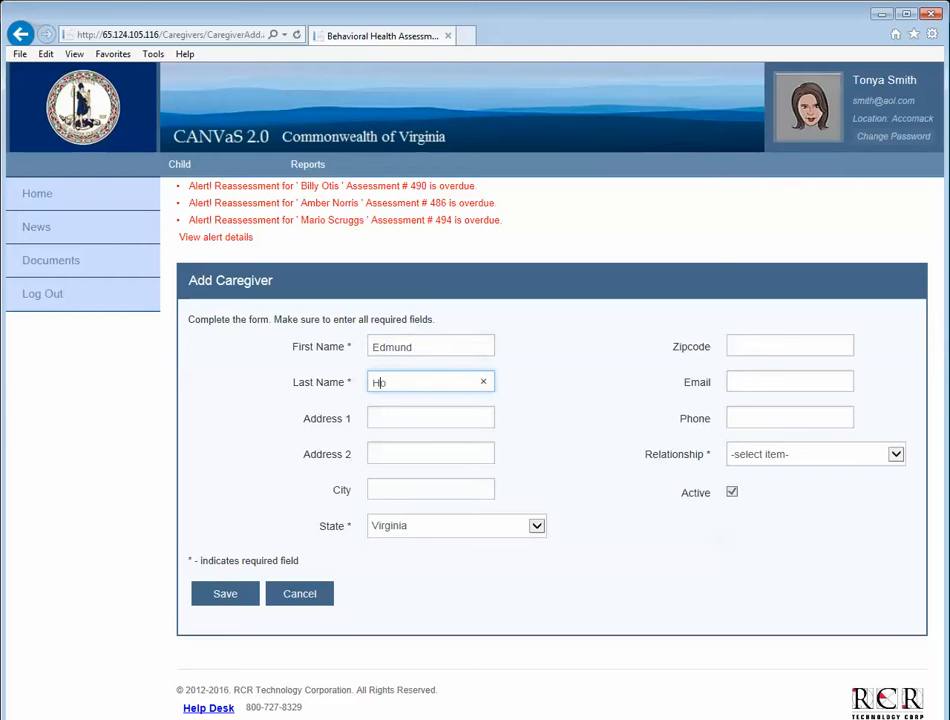
key(Tab)
key(Tab)
key(Tab)
key(Tab)
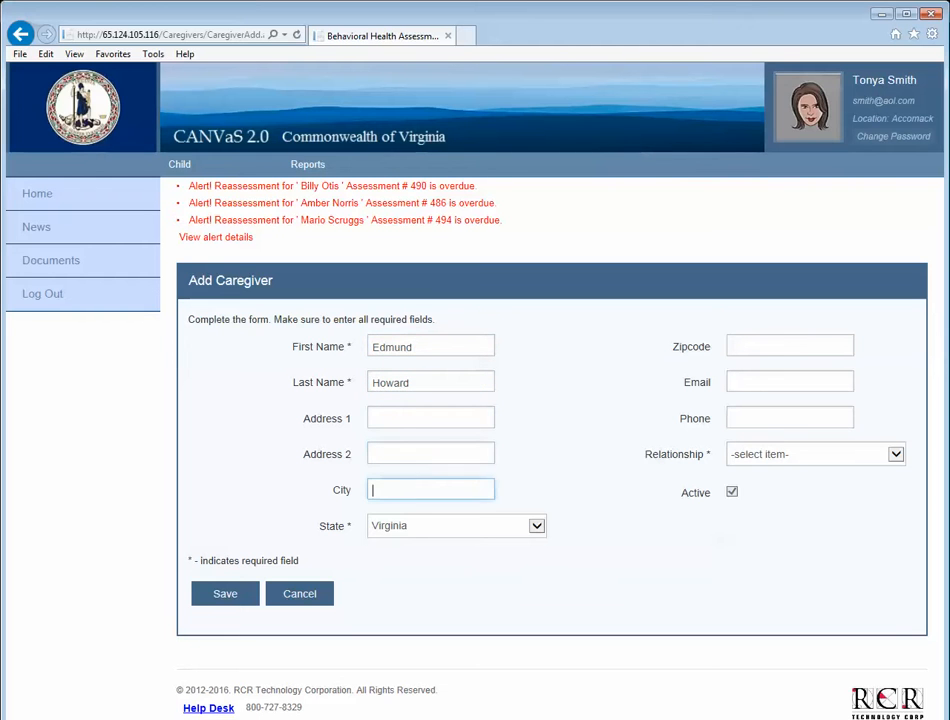
click(537, 526)
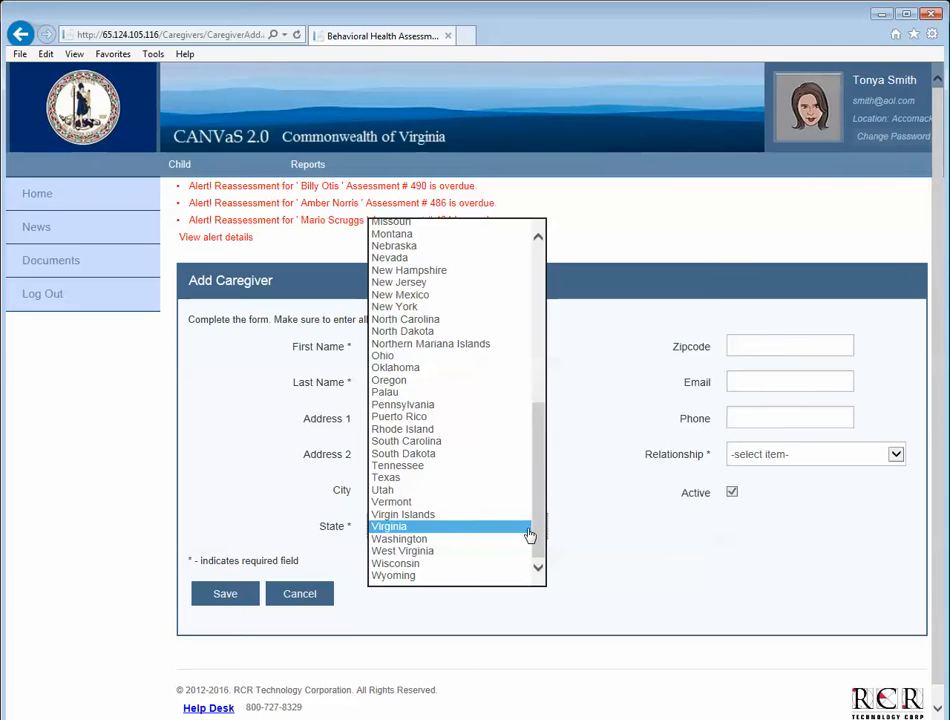
click(490, 525)
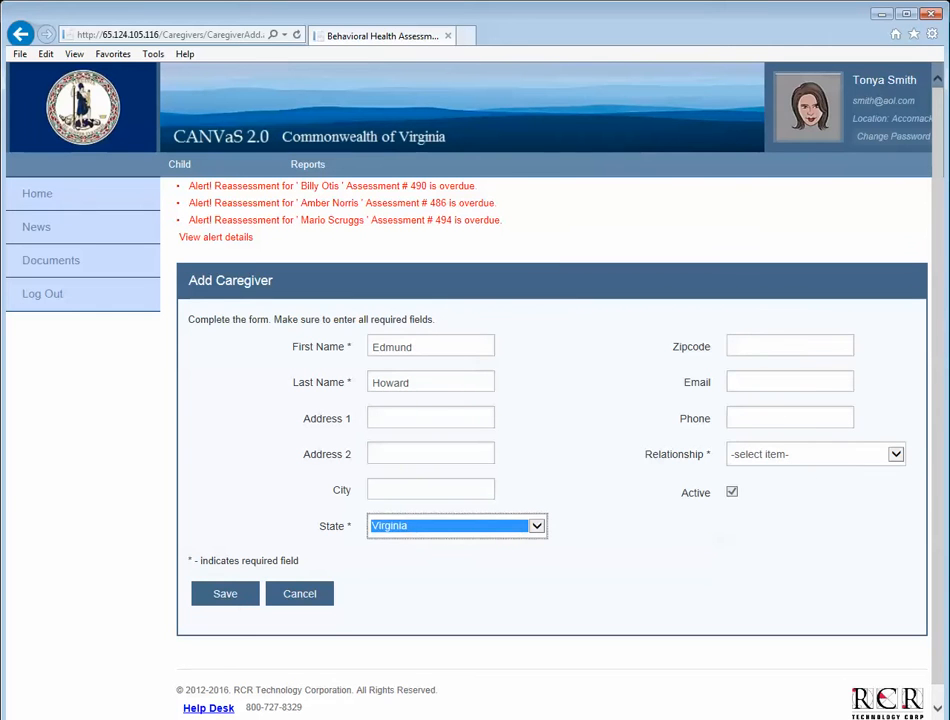
click(897, 457)
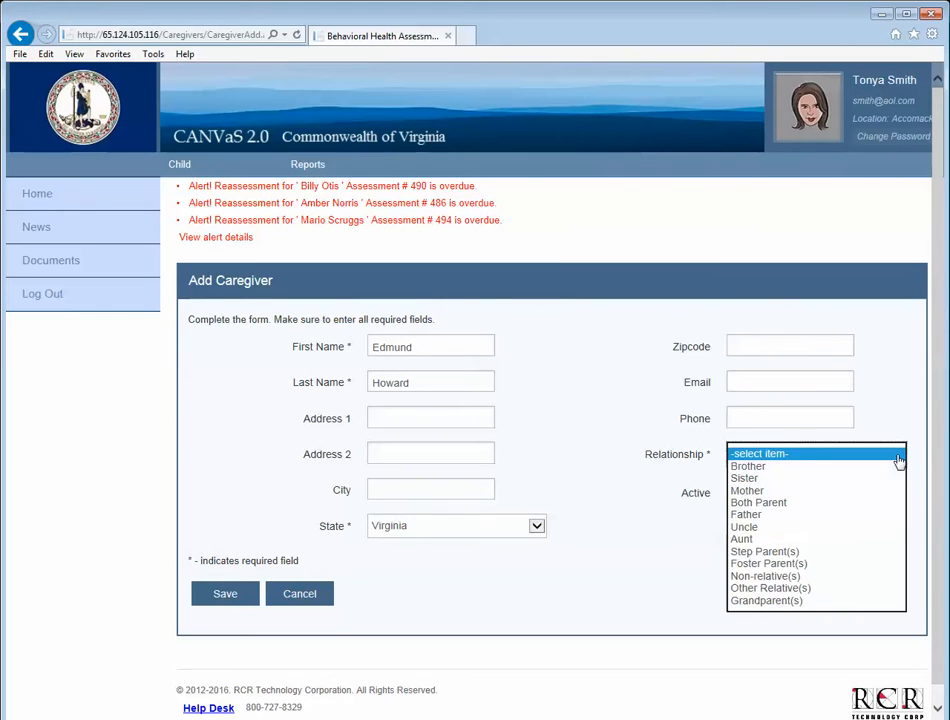
click(810, 516)
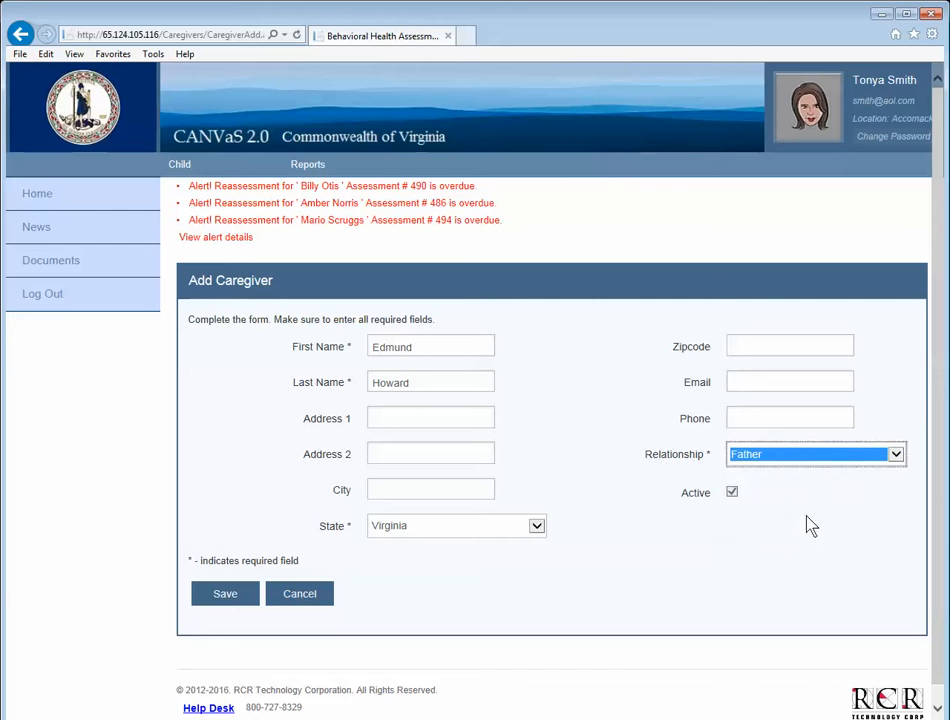
click(230, 596)
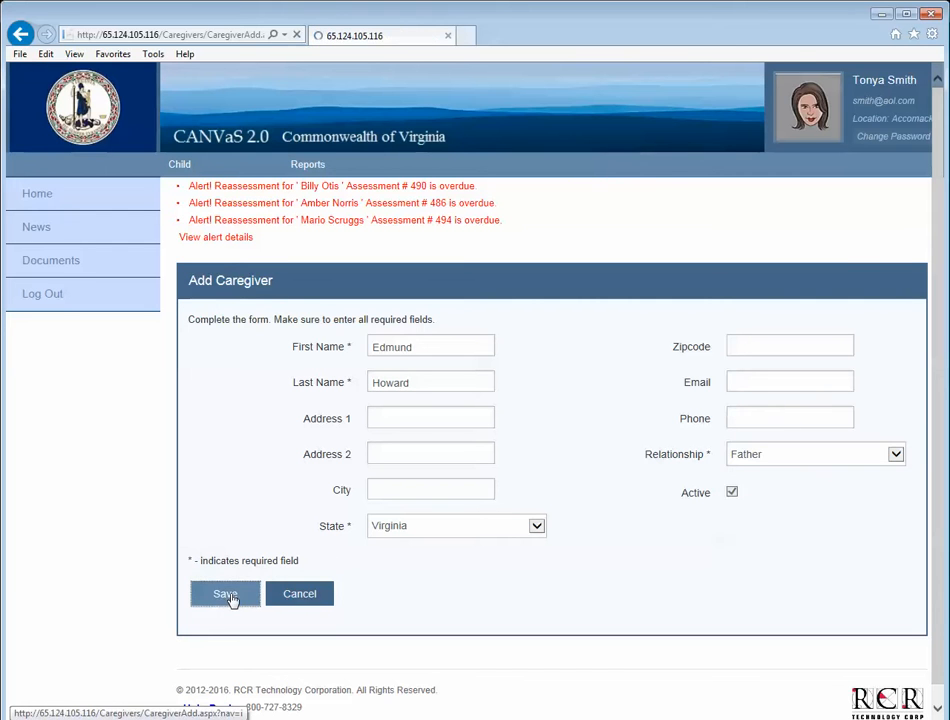
scroll(648, 541, down, 3)
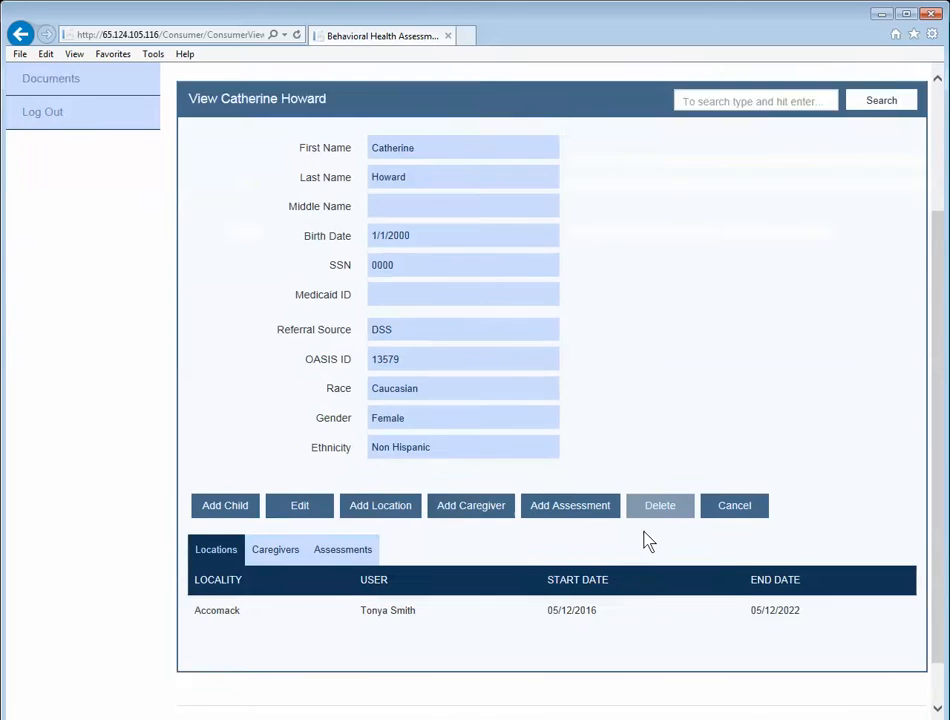
Save a second caregiver with relationship Mother and her phone number, state Virginia.
click(490, 469)
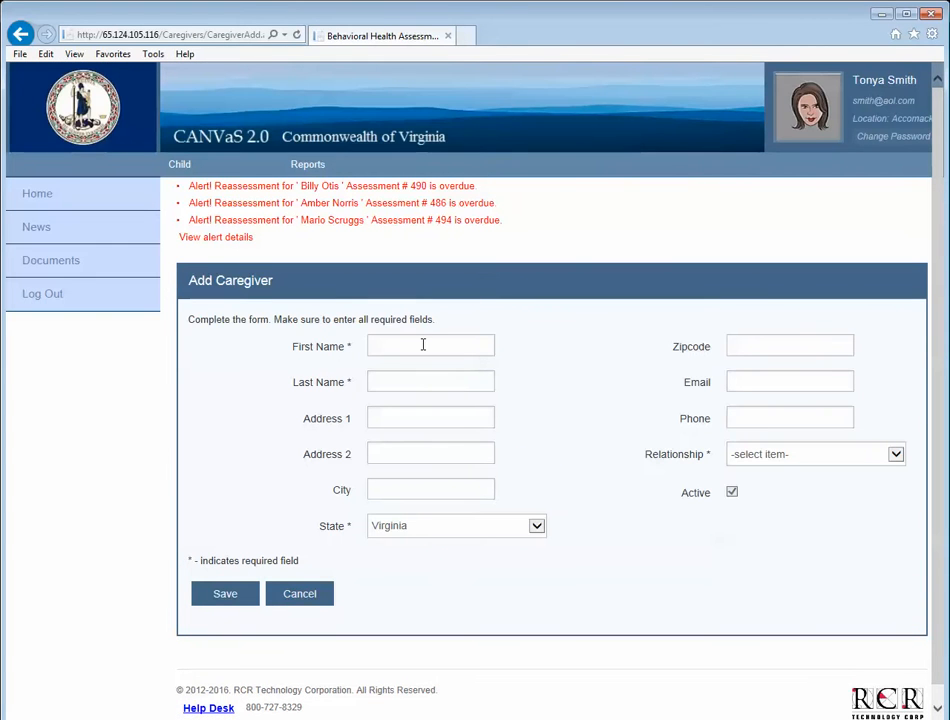
click(424, 345)
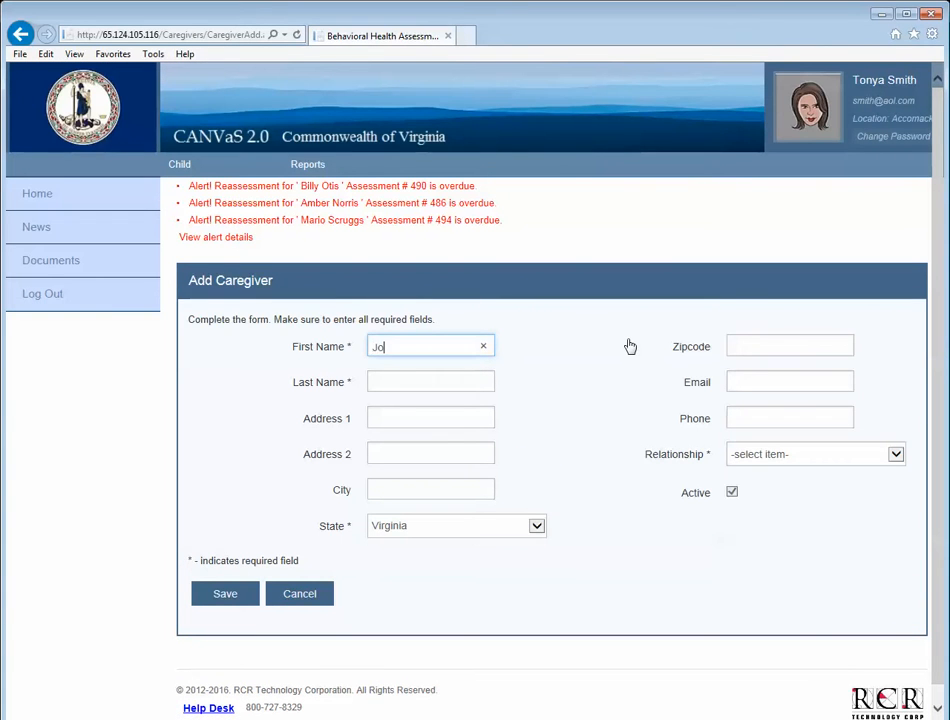
text(Ho)
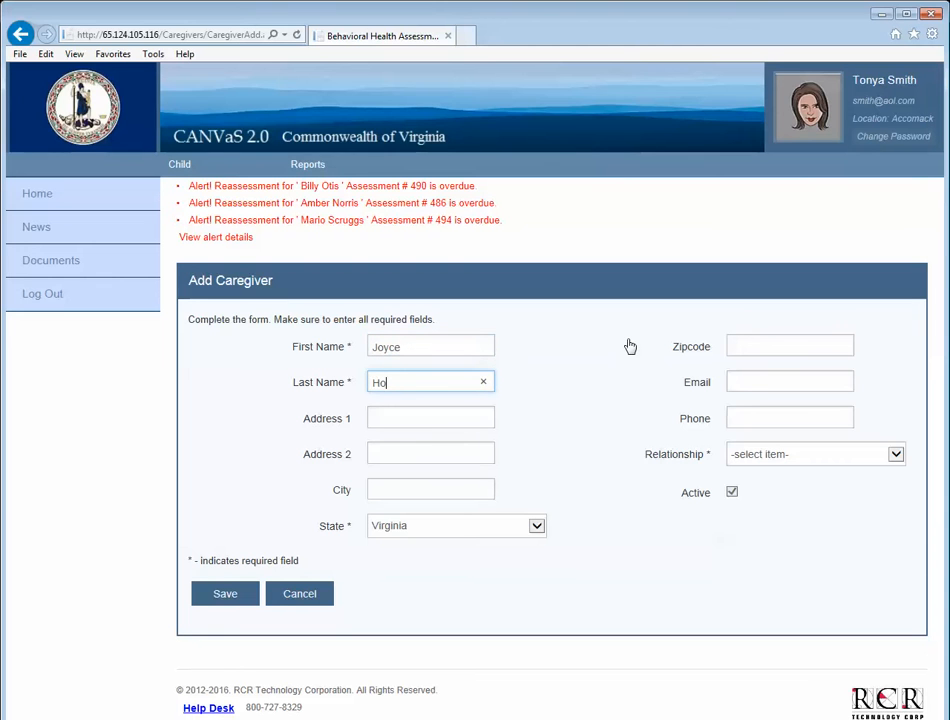
text(ward)
key(Tab)
key(Tab)
key(Tab)
key(Tab)
key(Tab)
key(Tab)
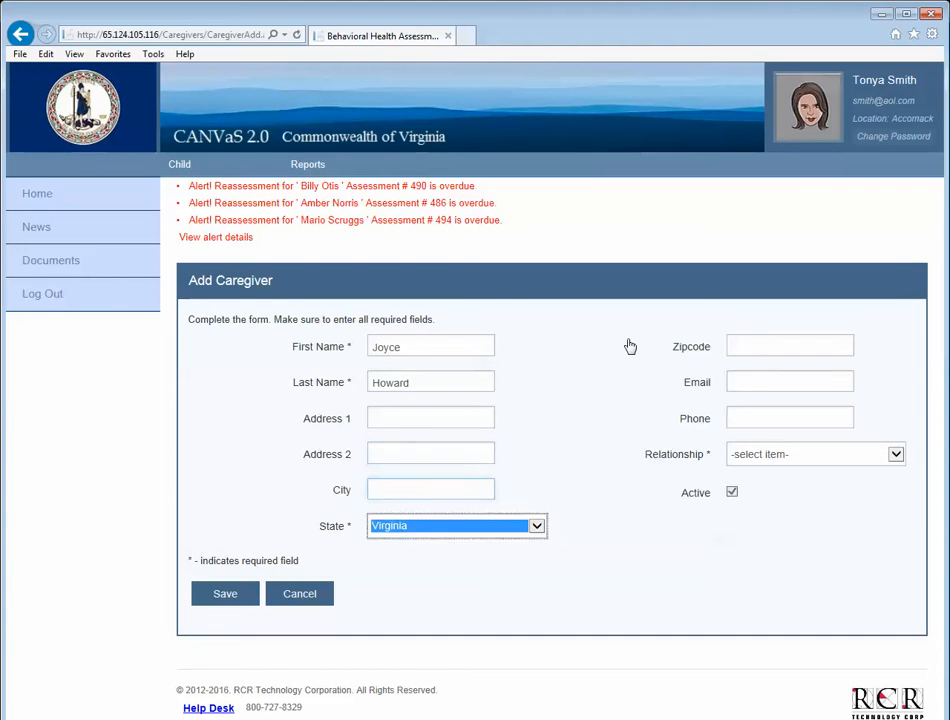
key(Tab)
key(Tab)
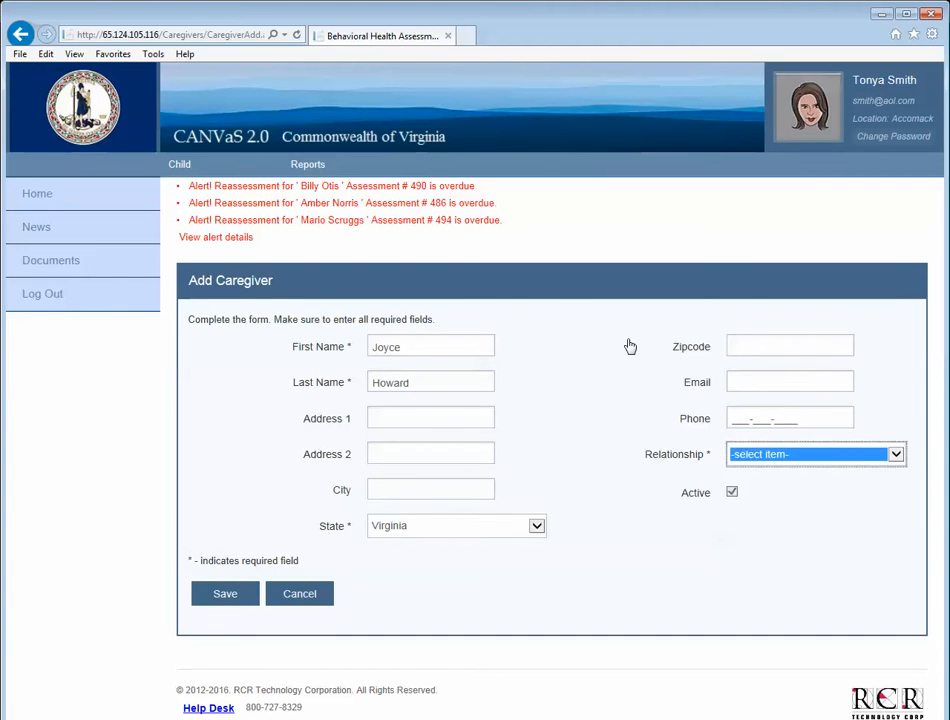
click(896, 458)
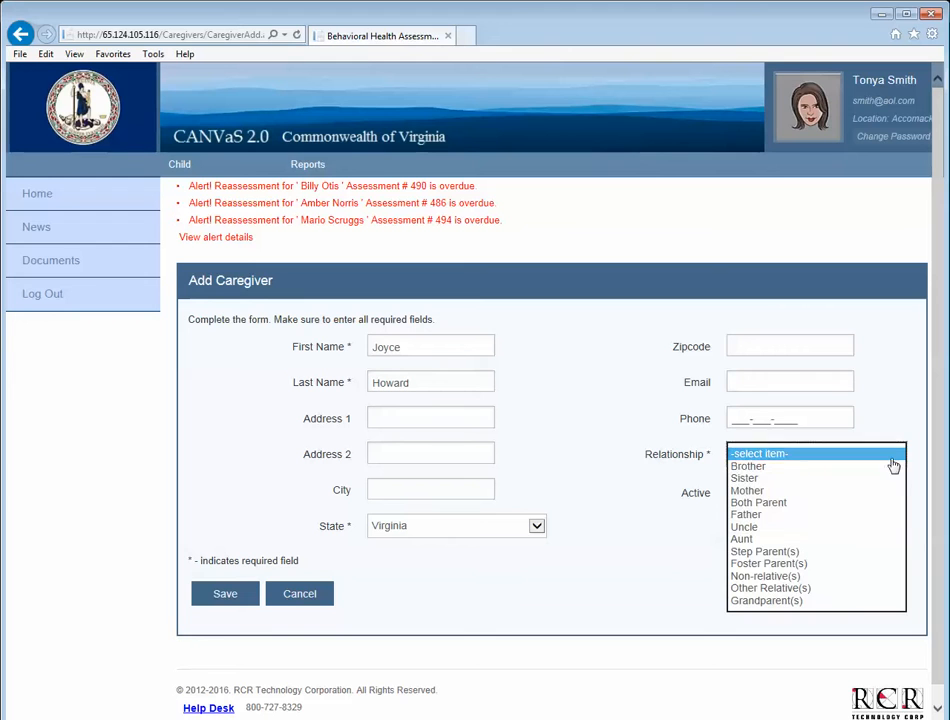
click(760, 490)
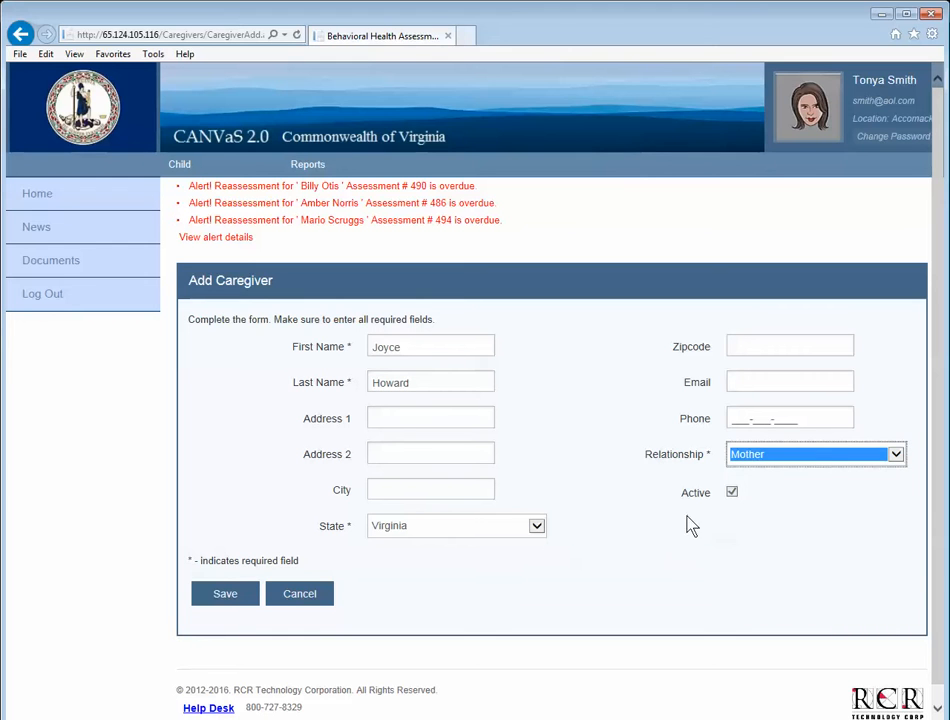
click(740, 418)
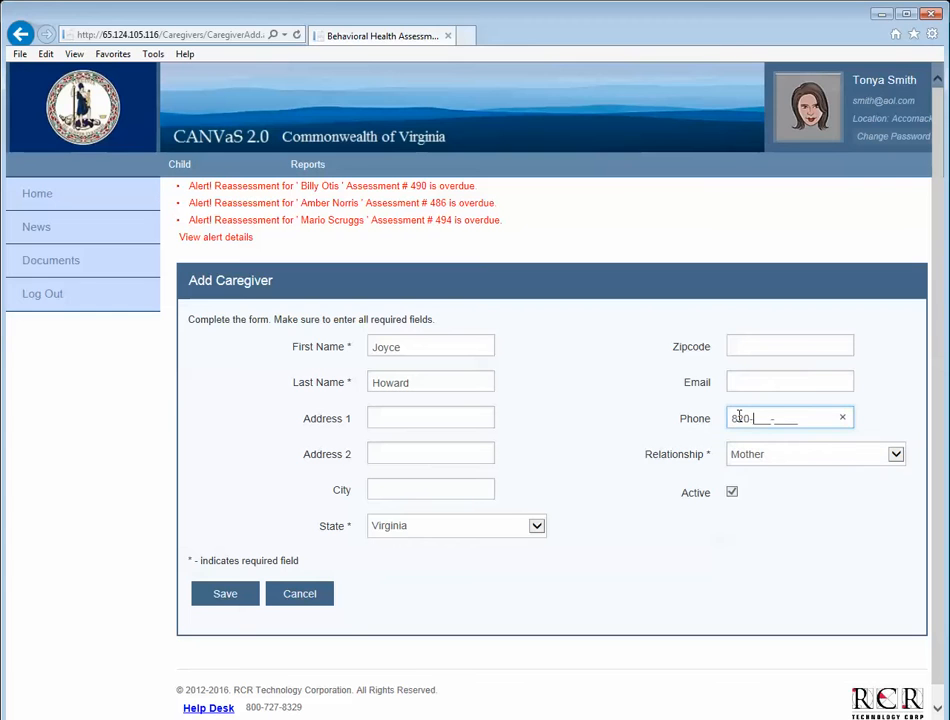
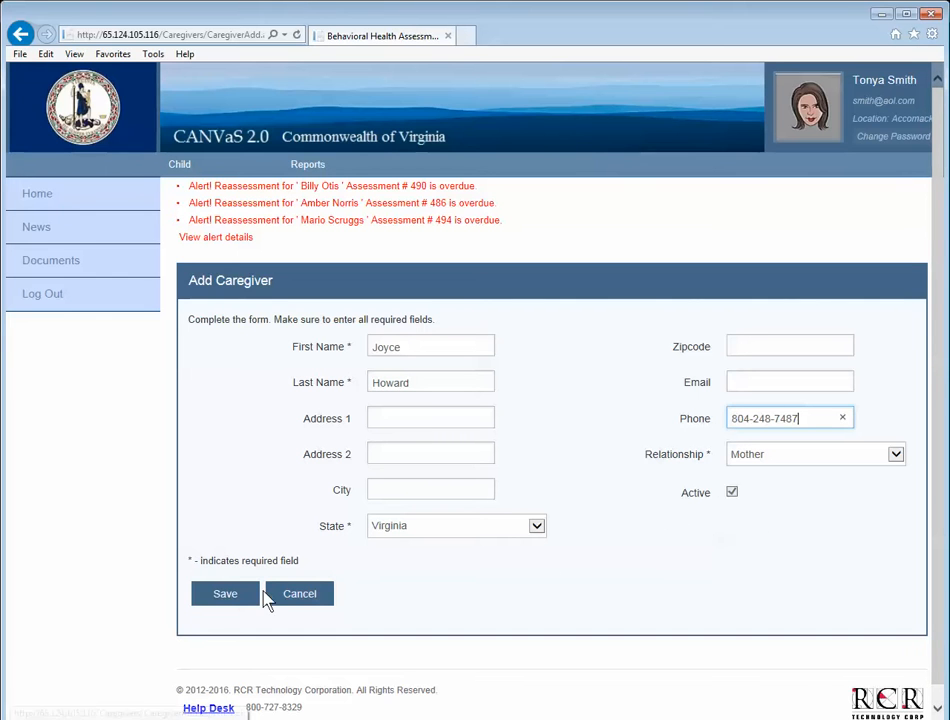
click(246, 600)
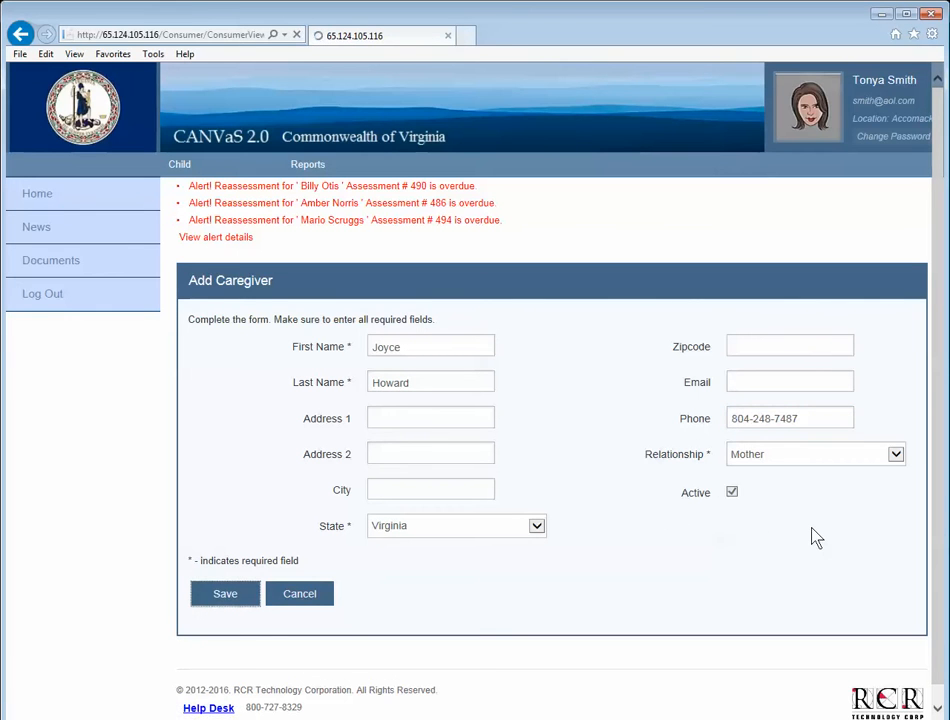
scroll(663, 558, down, 3)
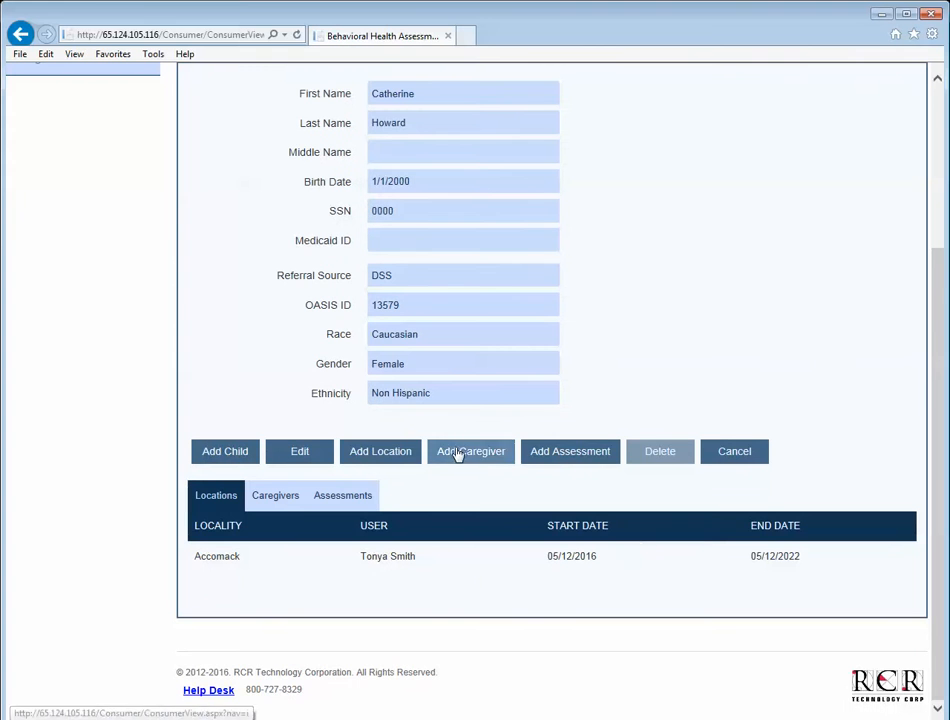
Re-save the father's caregiver record with Active checked and return to the child's record.
click(293, 498)
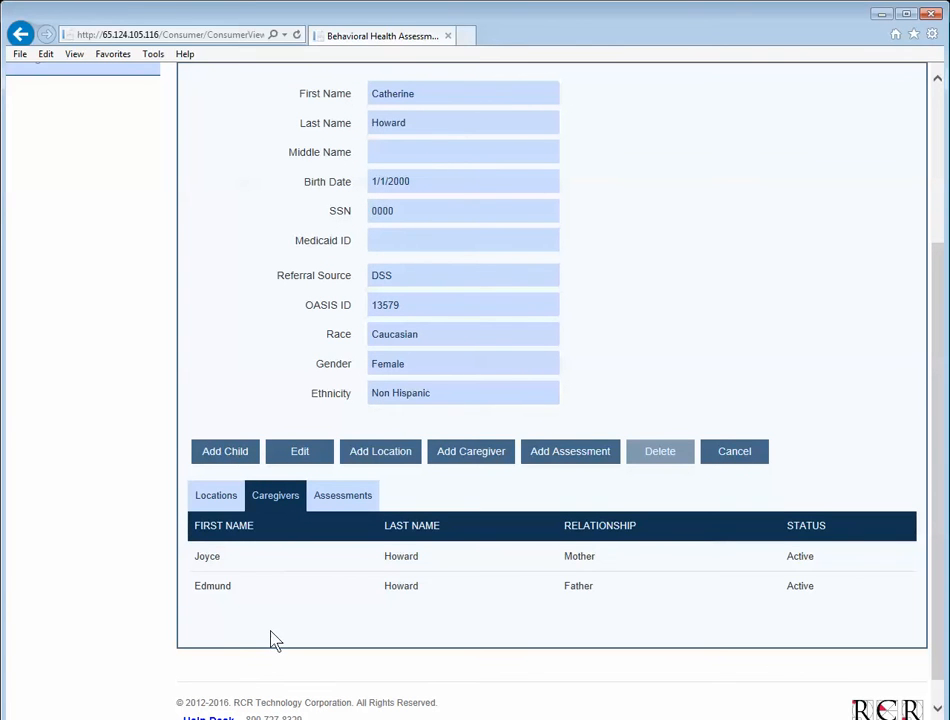
click(240, 591)
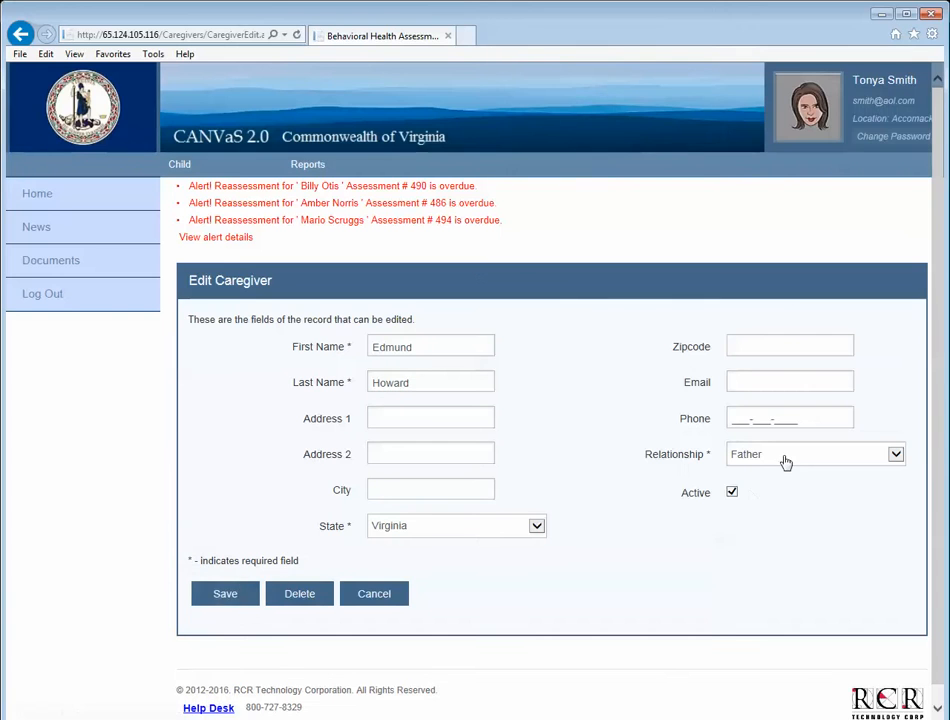
click(733, 494)
click(733, 494)
click(245, 596)
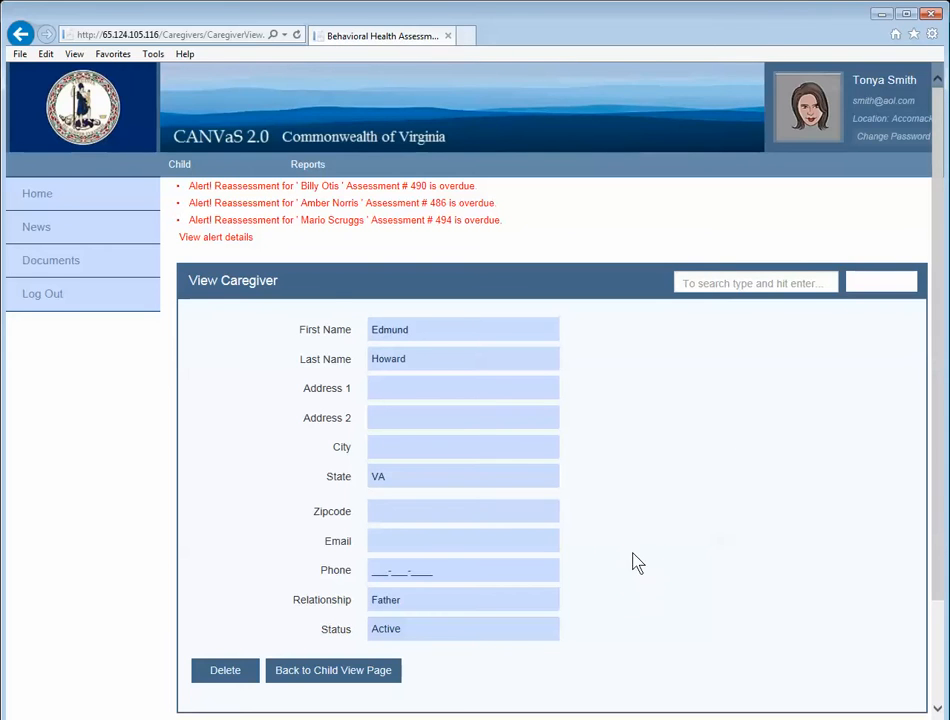
scroll(620, 565, down, 2)
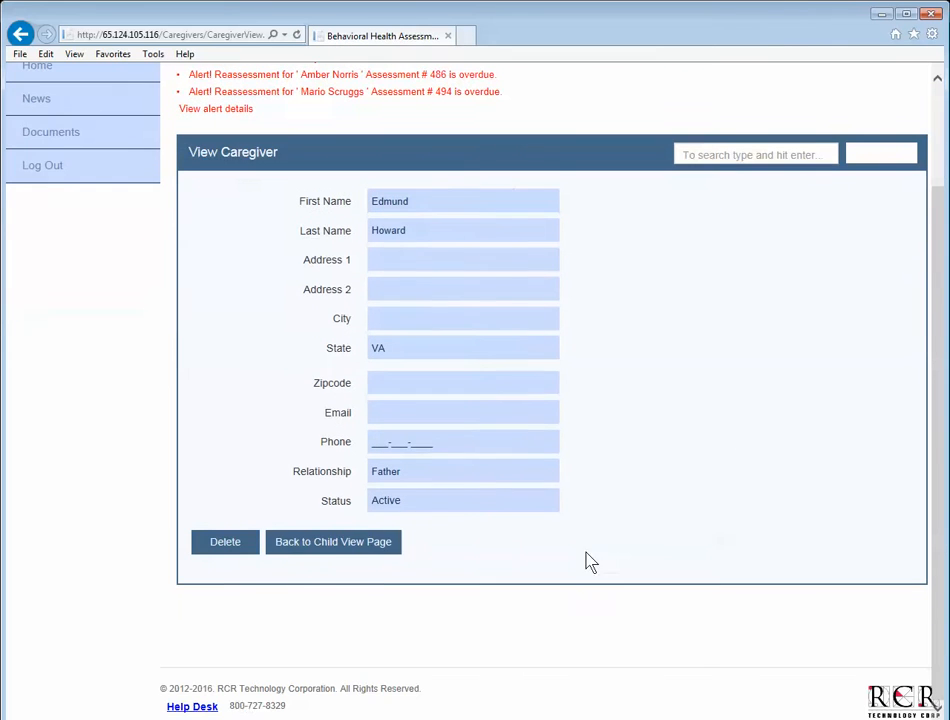
click(380, 549)
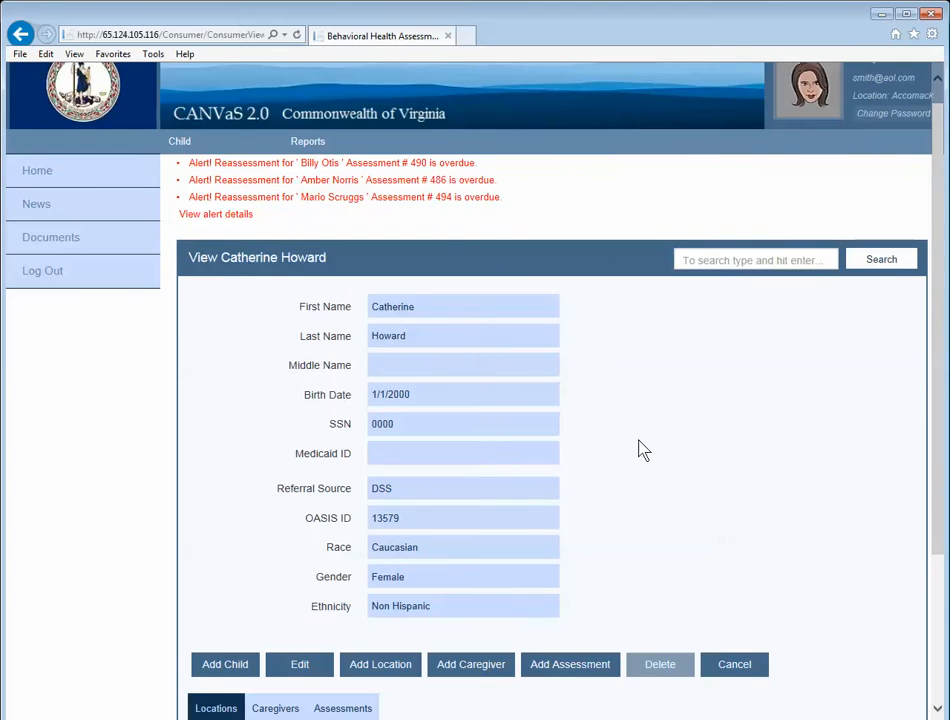
Confirm the child has no assessments yet and start a new assessment.
scroll(640, 449, down, 3)
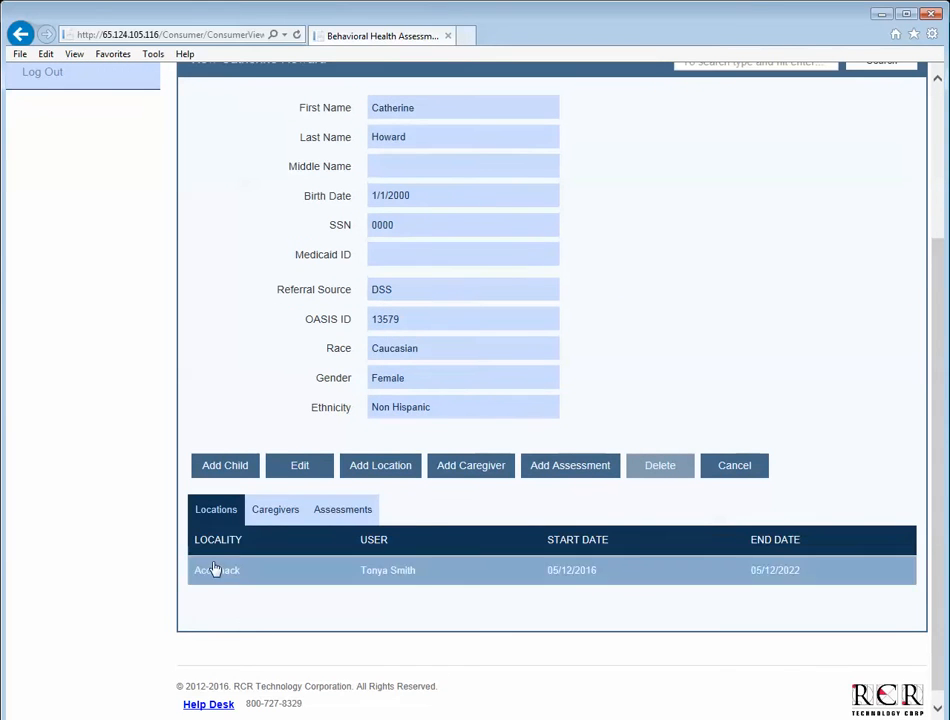
click(263, 510)
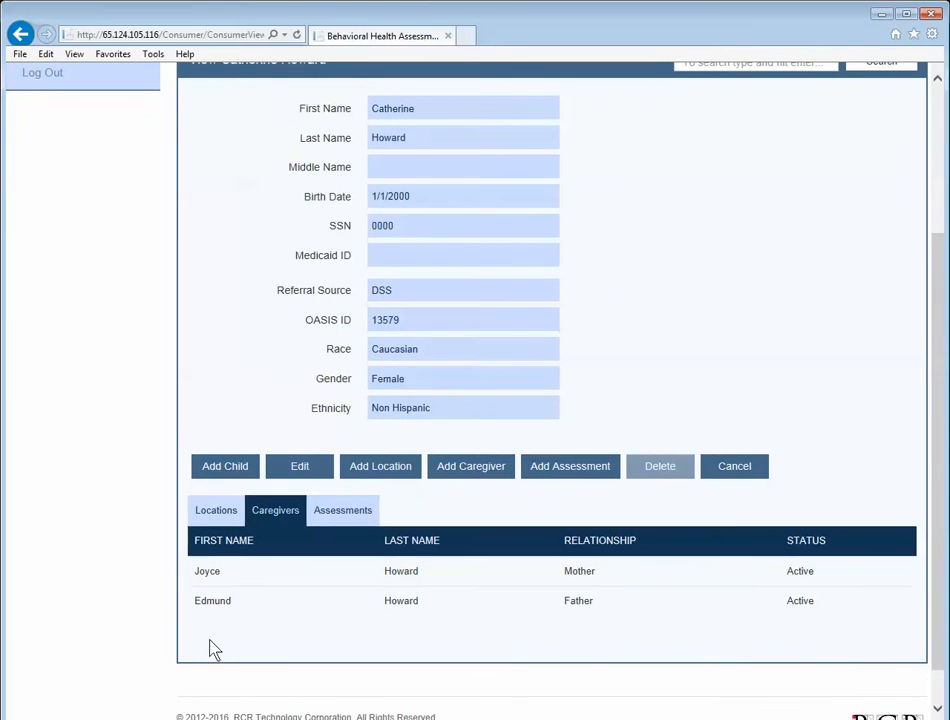
click(346, 515)
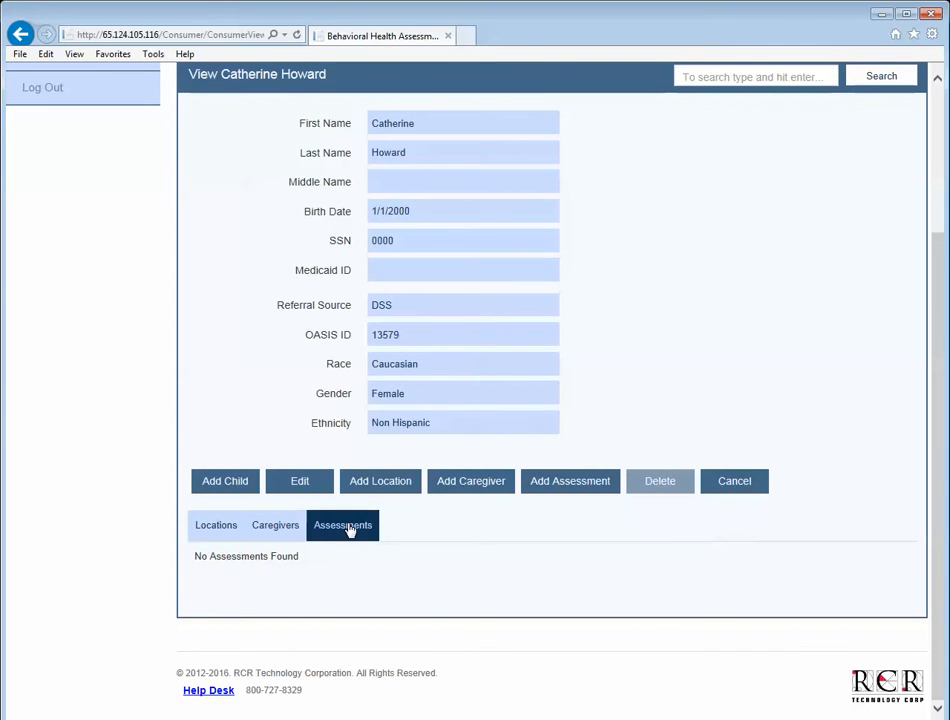
click(588, 488)
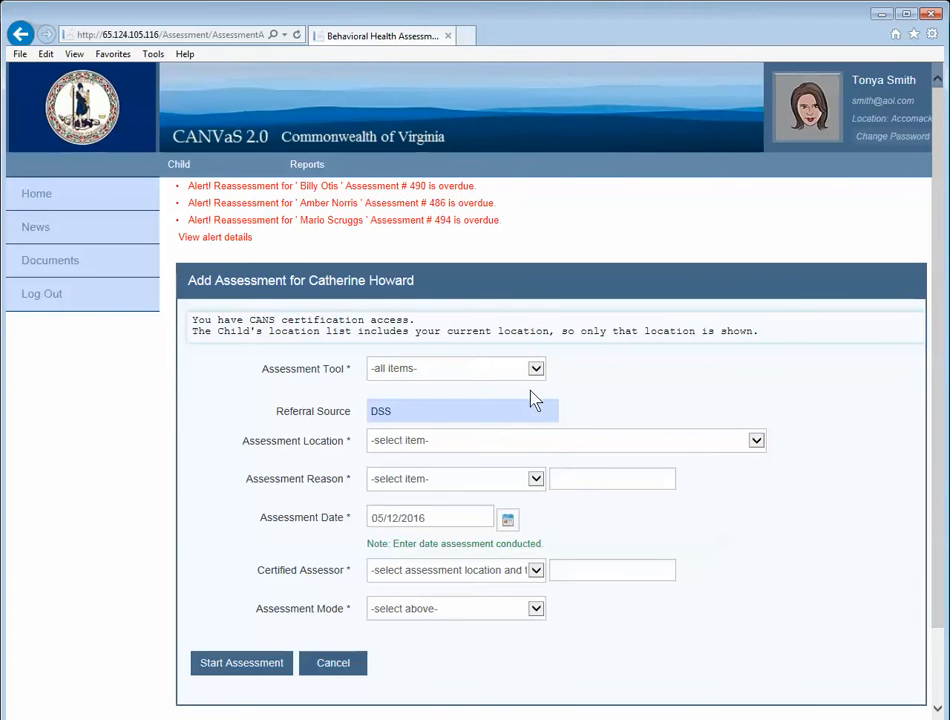
Choose the CANS Comprehensive 5+ tool, reason Initial, and location Accomack.
click(536, 369)
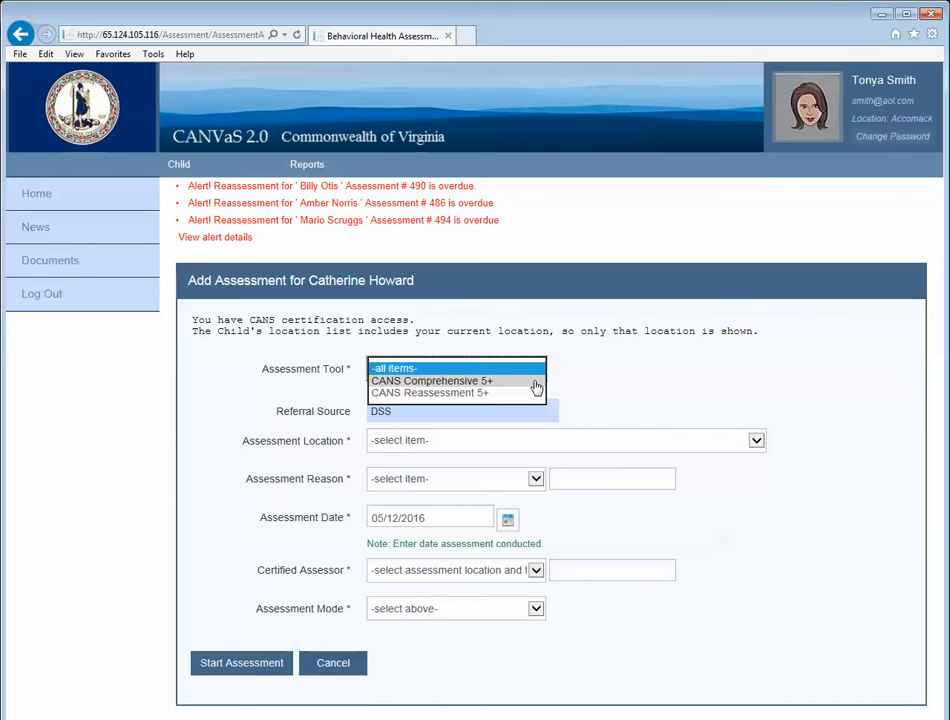
click(536, 384)
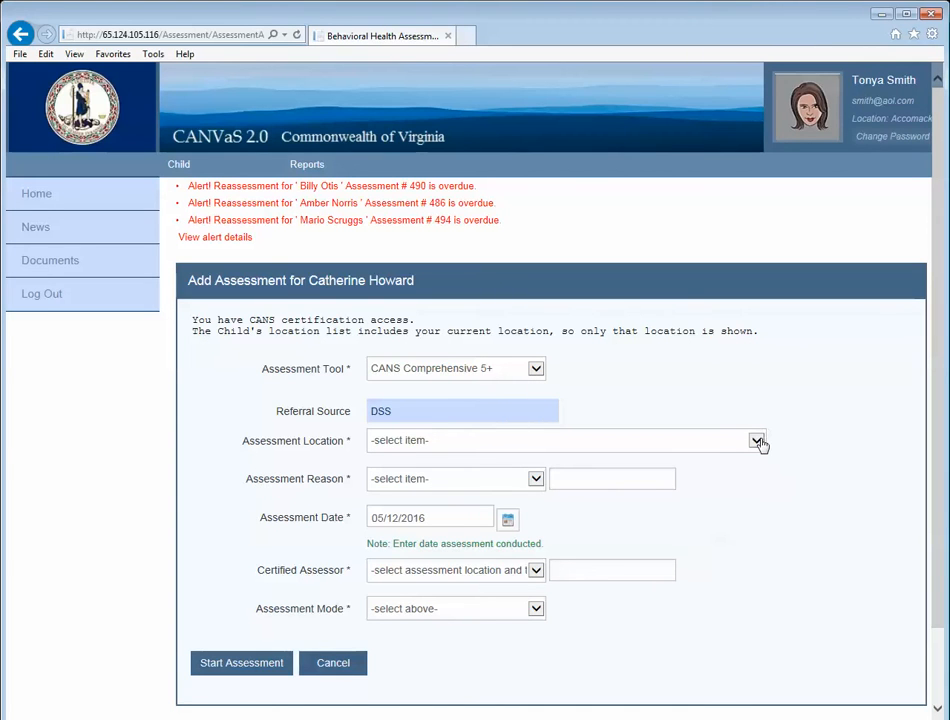
click(536, 480)
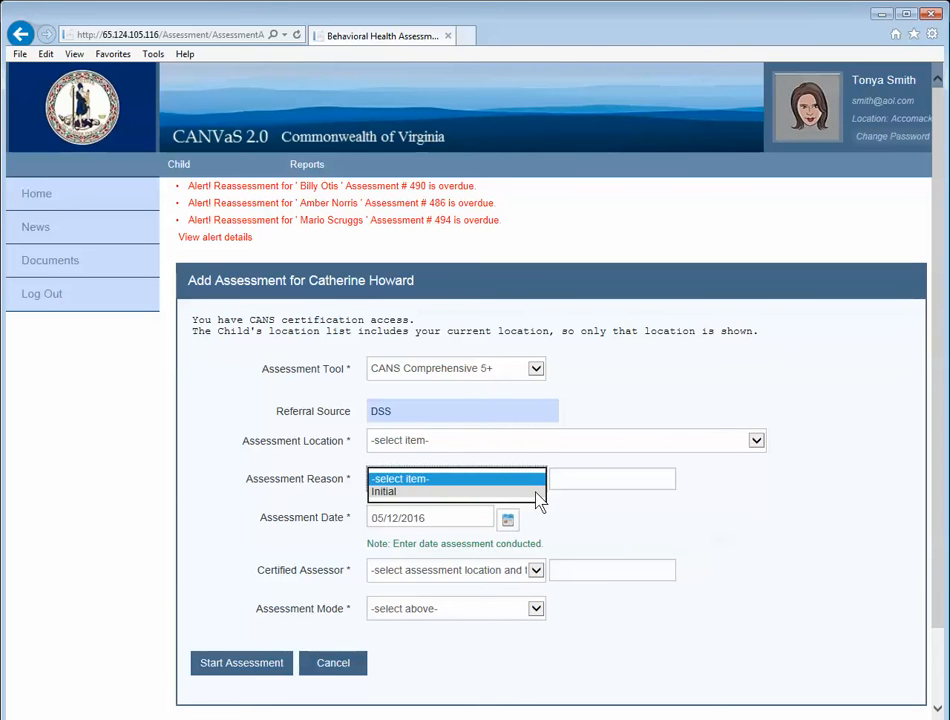
click(536, 492)
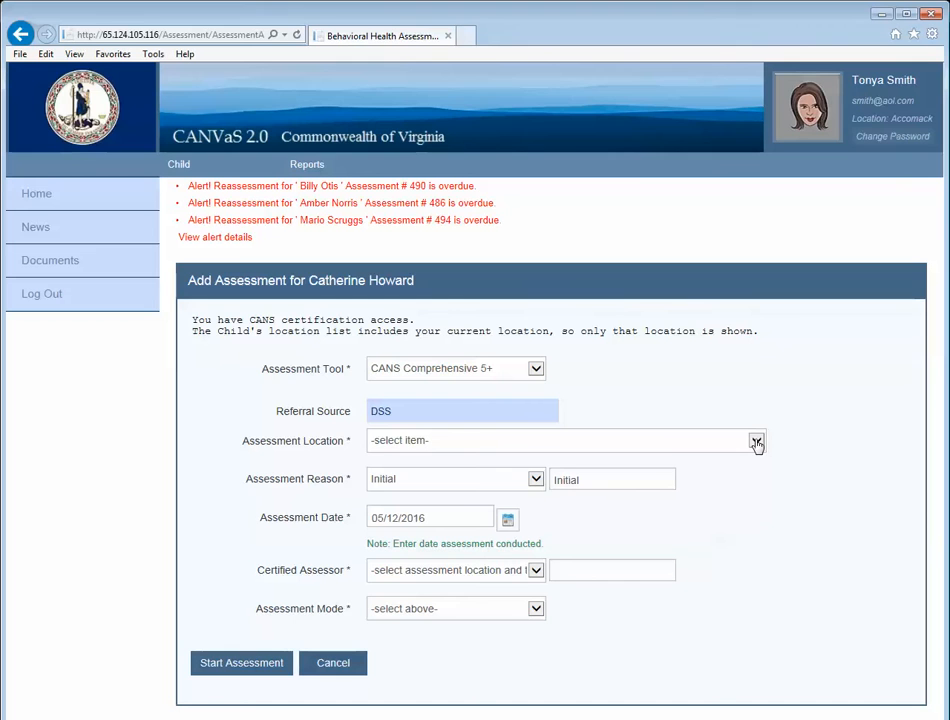
click(757, 443)
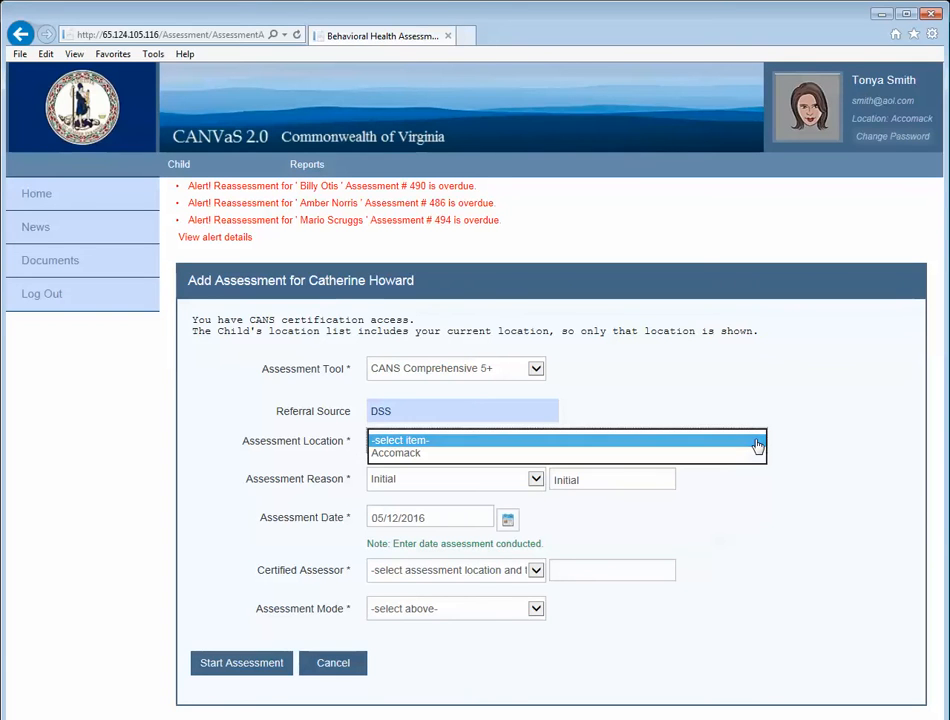
click(737, 456)
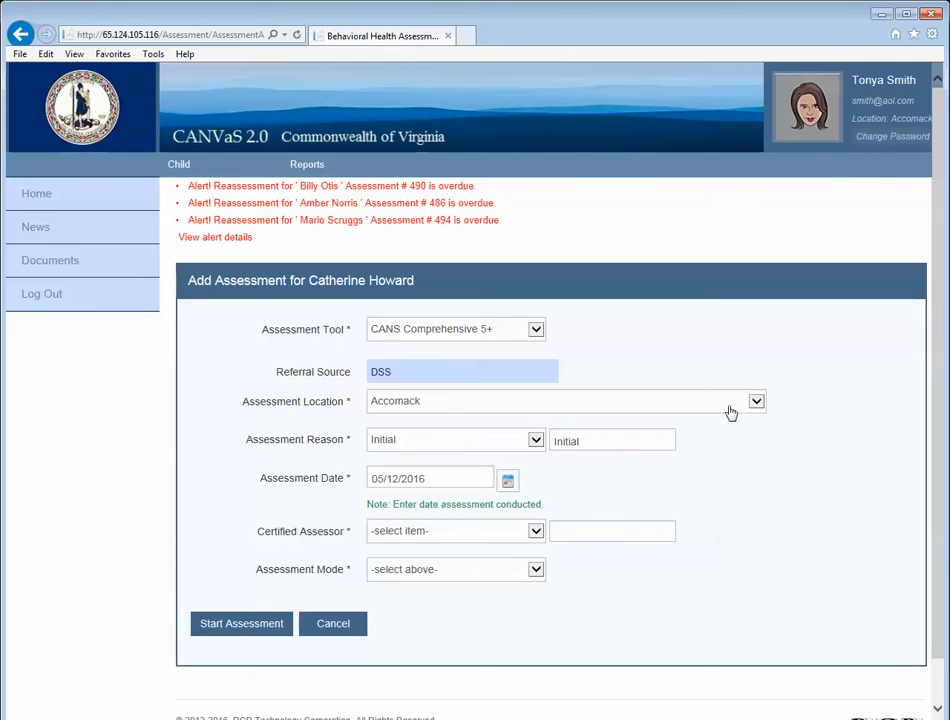
click(537, 441)
click(541, 446)
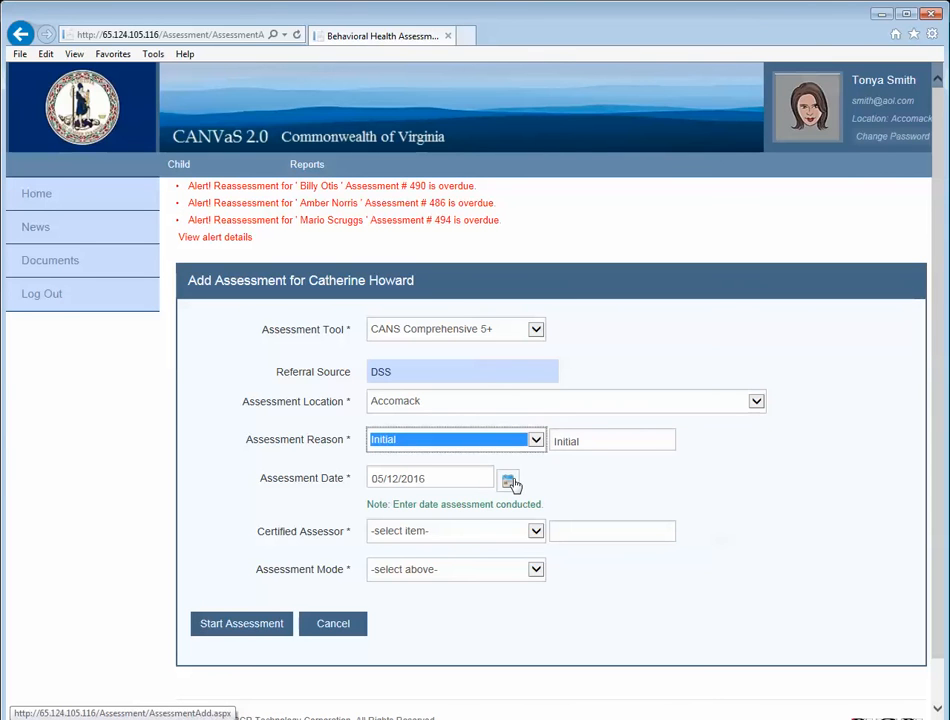
Set the current worker as certified assessor, date 5/9/2016, and Interview Mode.
click(509, 483)
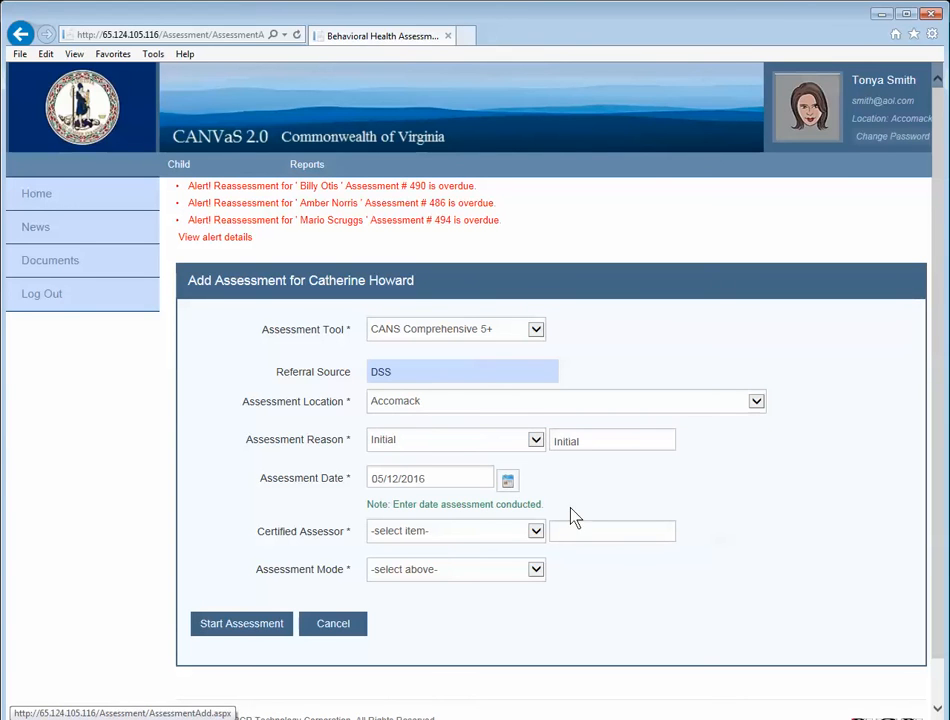
click(540, 533)
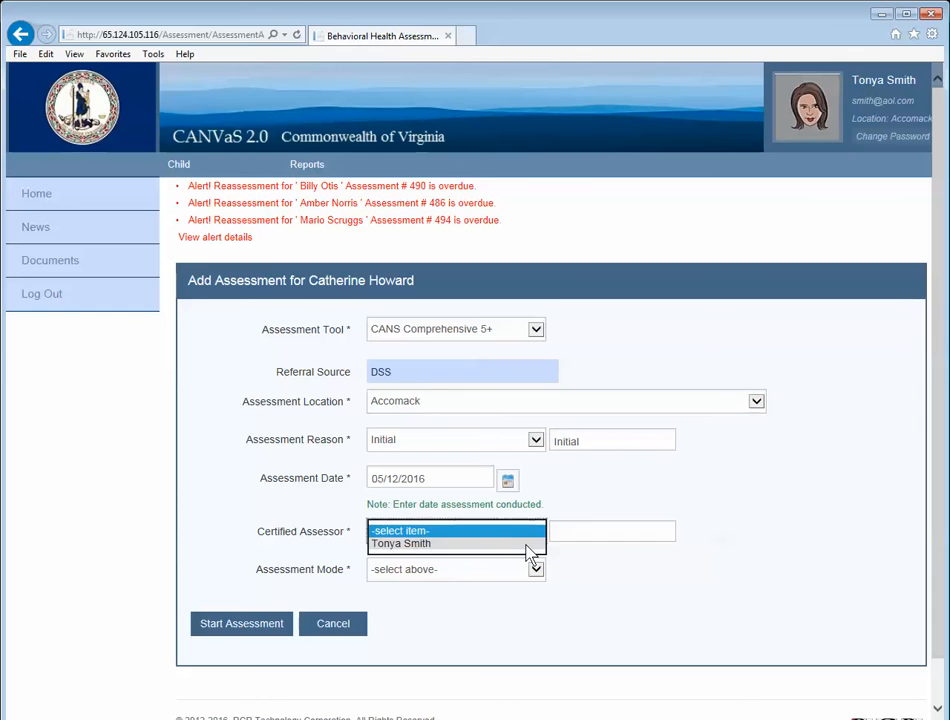
click(528, 544)
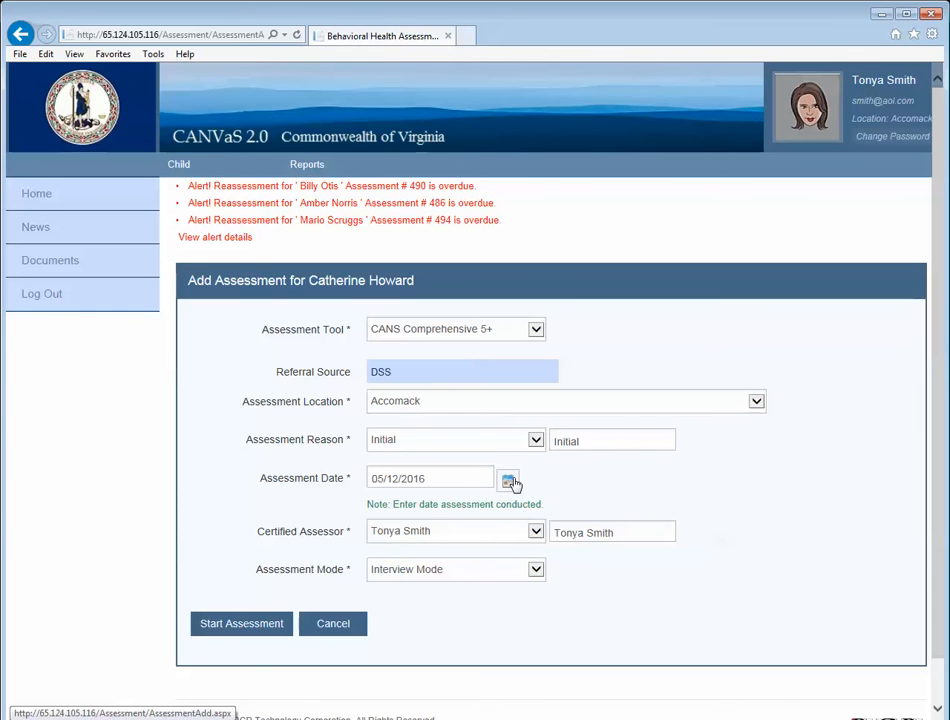
click(509, 482)
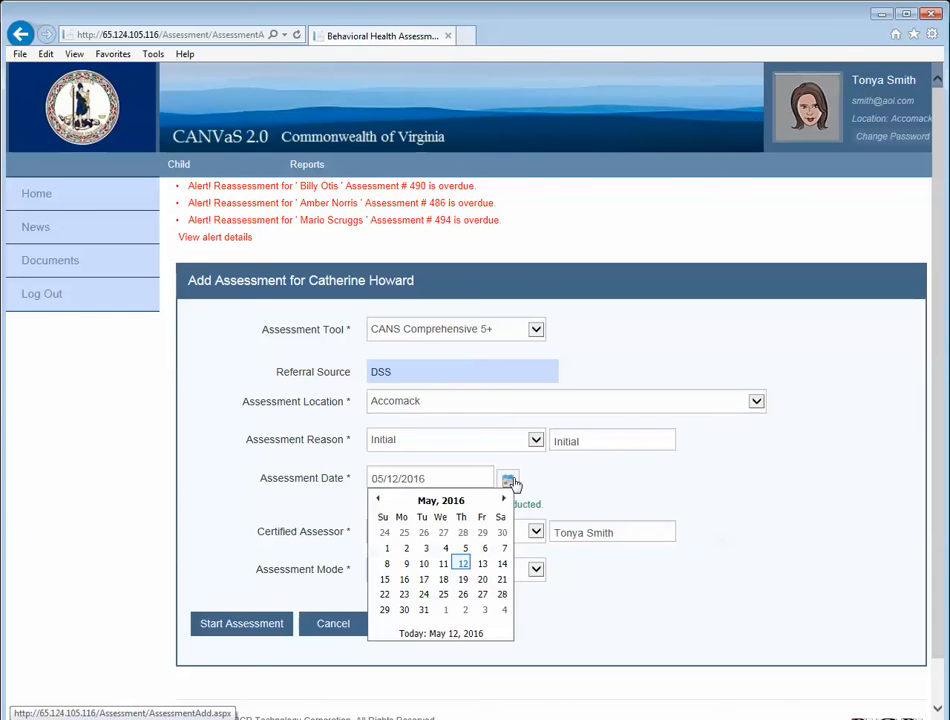
click(407, 565)
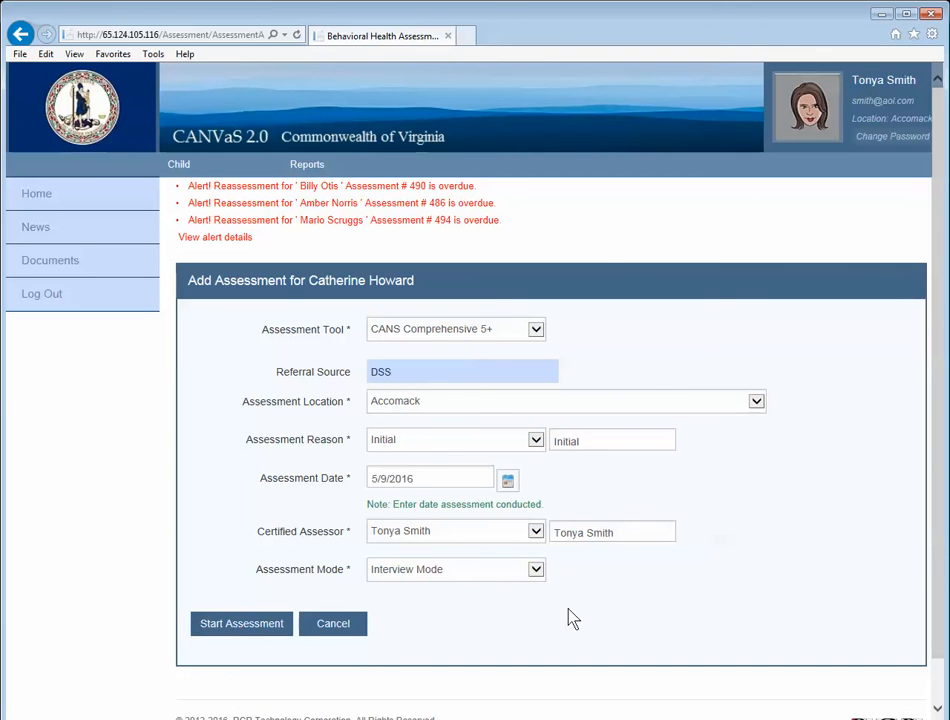
click(535, 571)
click(535, 570)
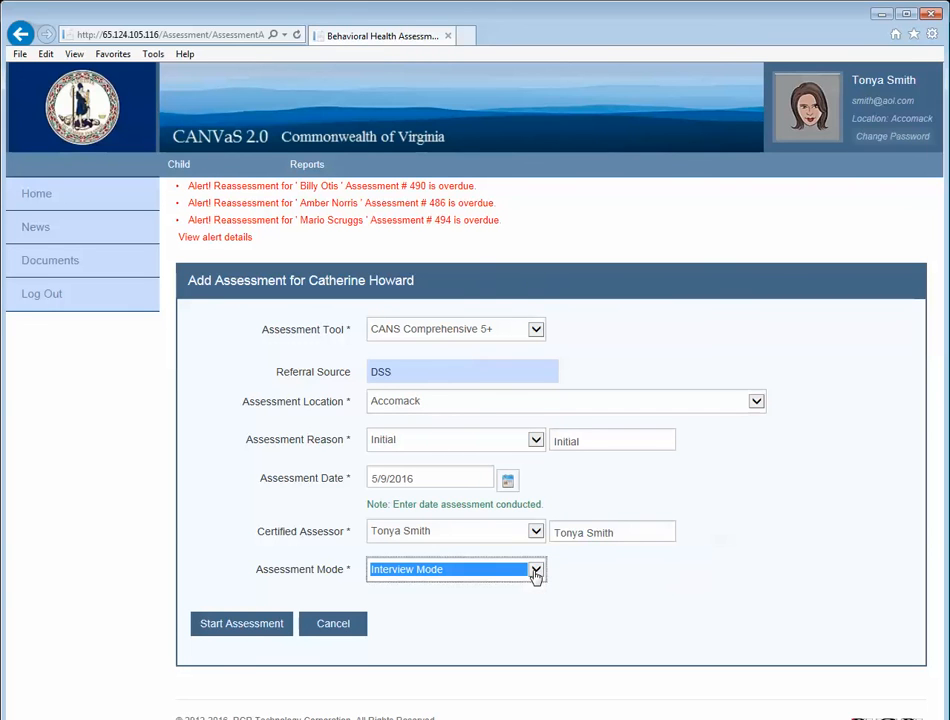